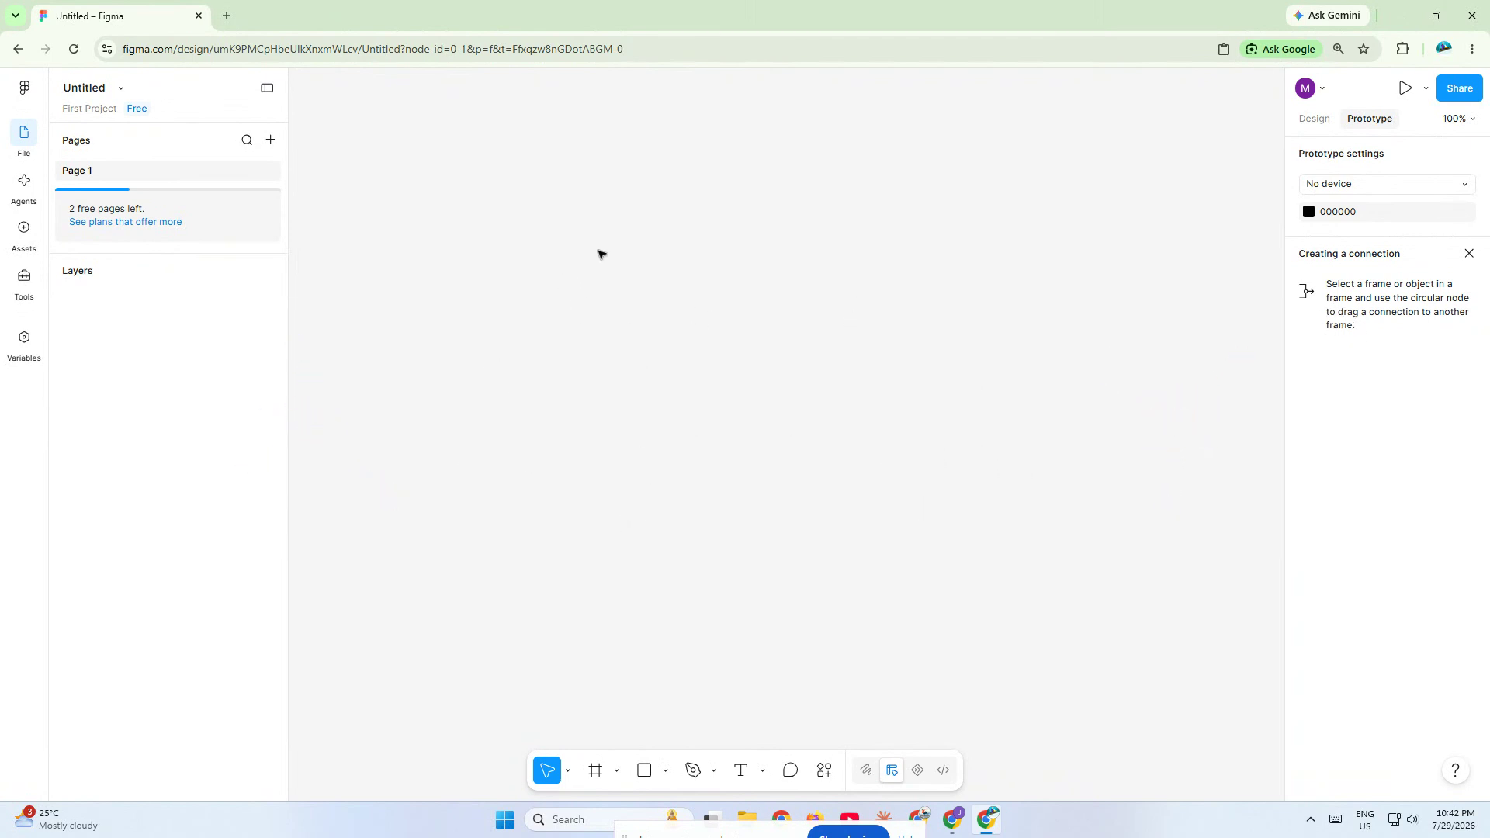
- Draw an ellipse about 210 × 201 on the canvas and hollow it into a full ring with an inner ratio of about 82%
key(o)
drag(595, 252, 773, 422)
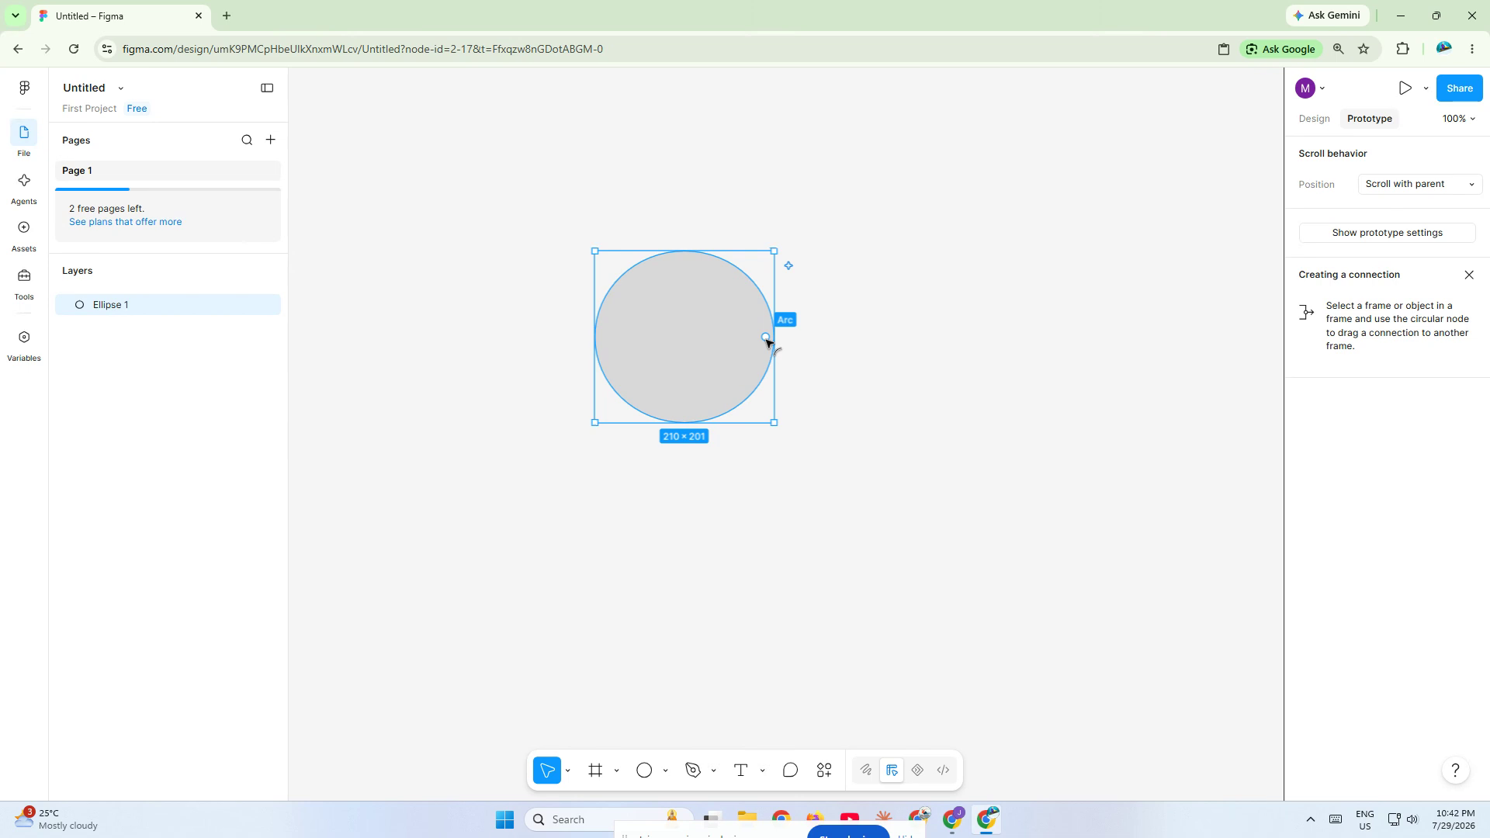
drag(767, 340, 689, 418)
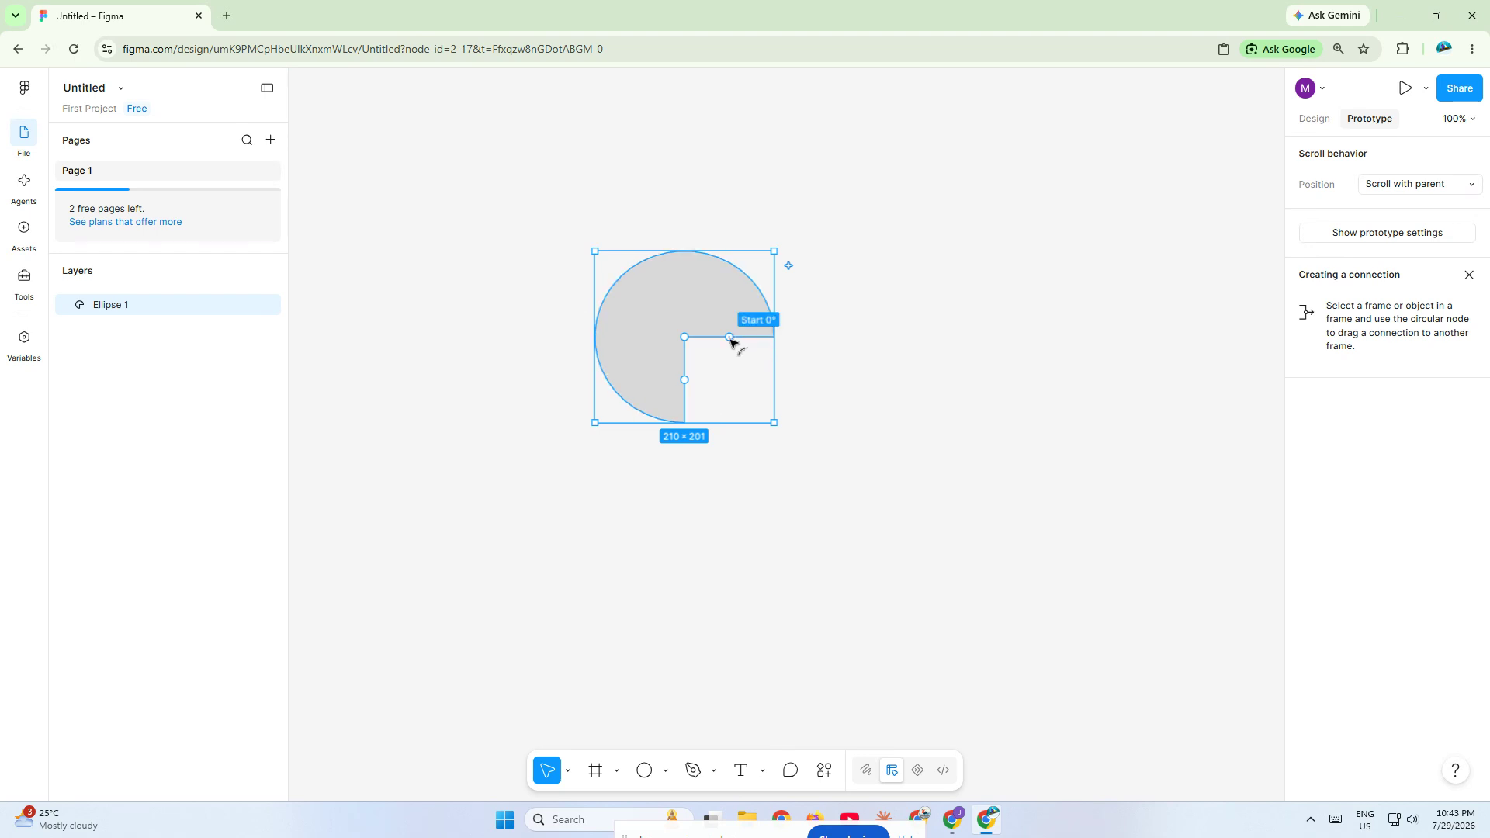
mouse_move(686, 384)
mouse_down()
mouse_move(709, 382)
mouse_move(693, 392)
mouse_up()
drag(685, 339, 685, 270)
drag(688, 415, 763, 350)
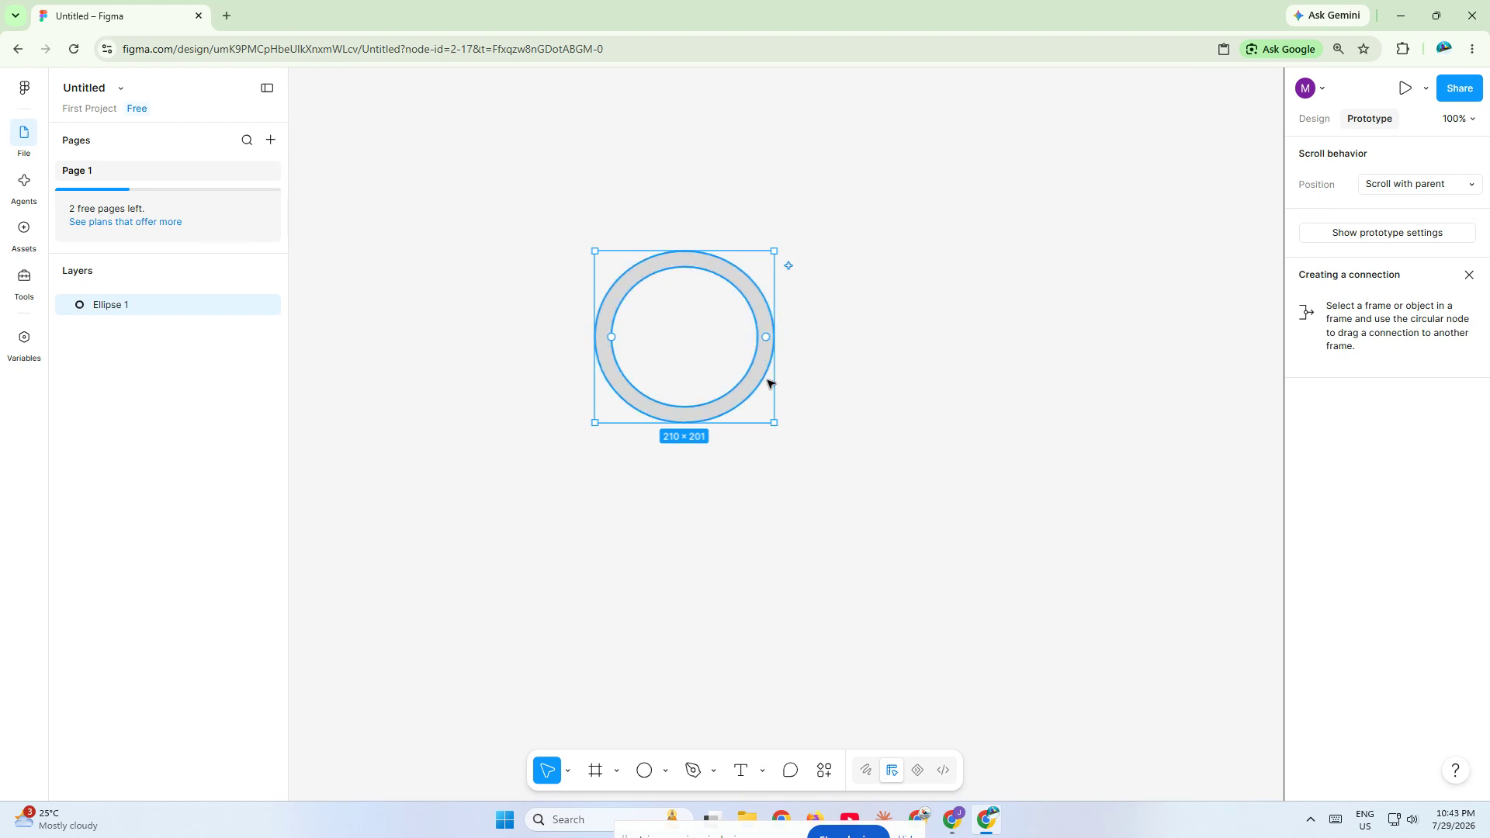
- Change the ring's fill from a solid color to an angular gradient
click(1310, 121)
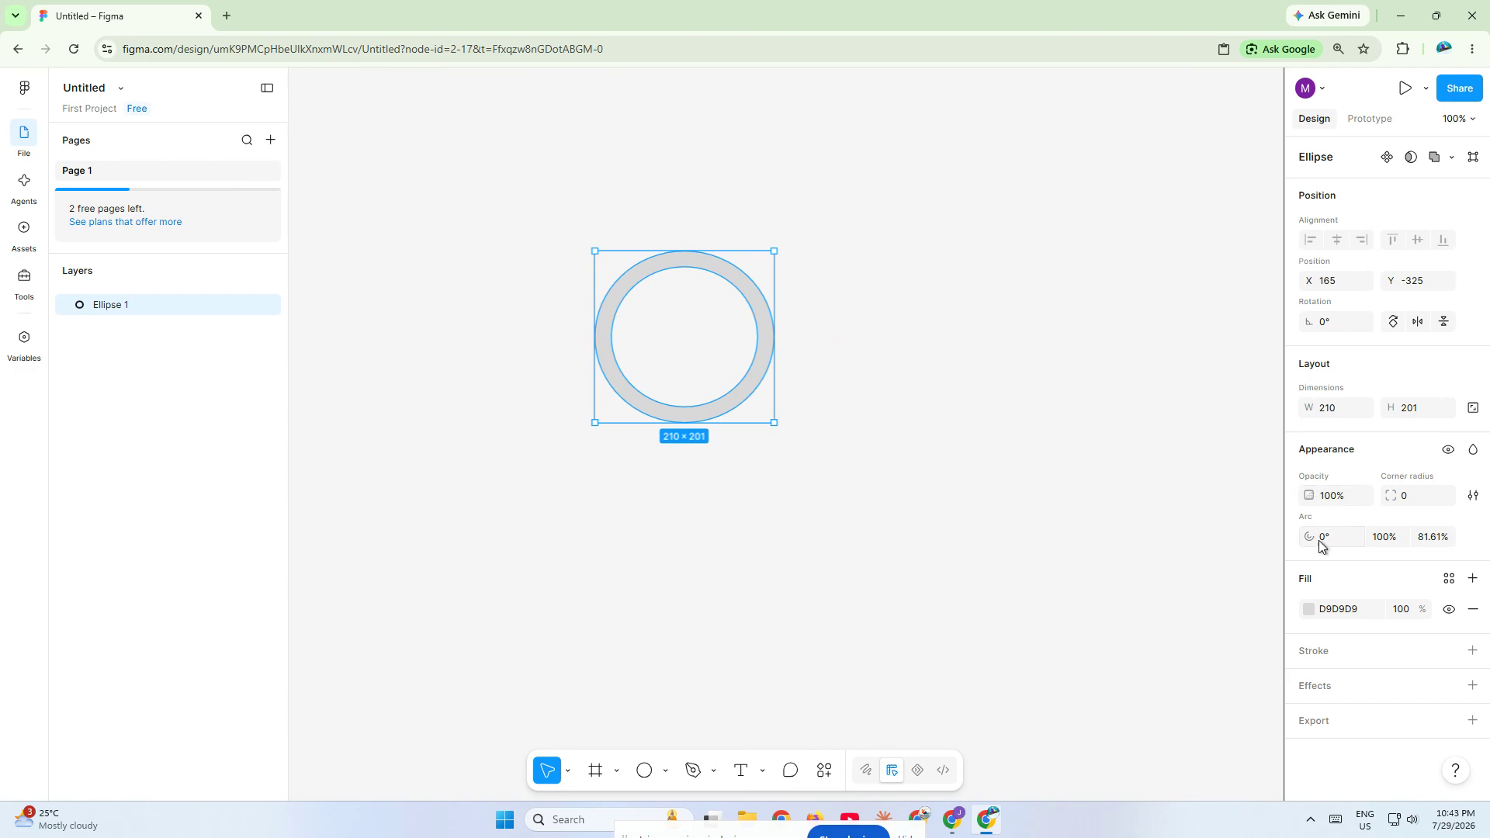
click(1322, 614)
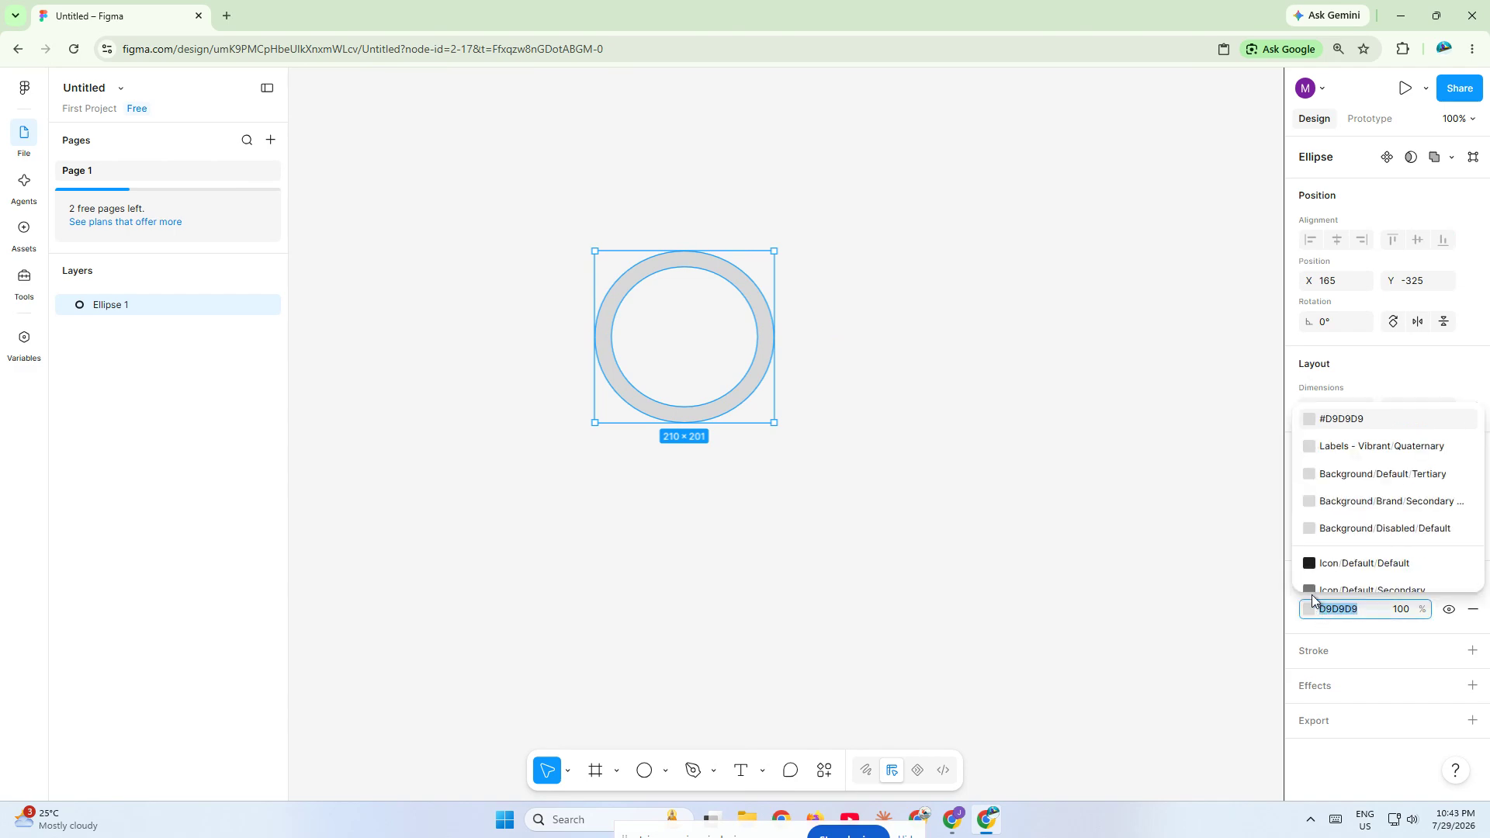
click(1310, 610)
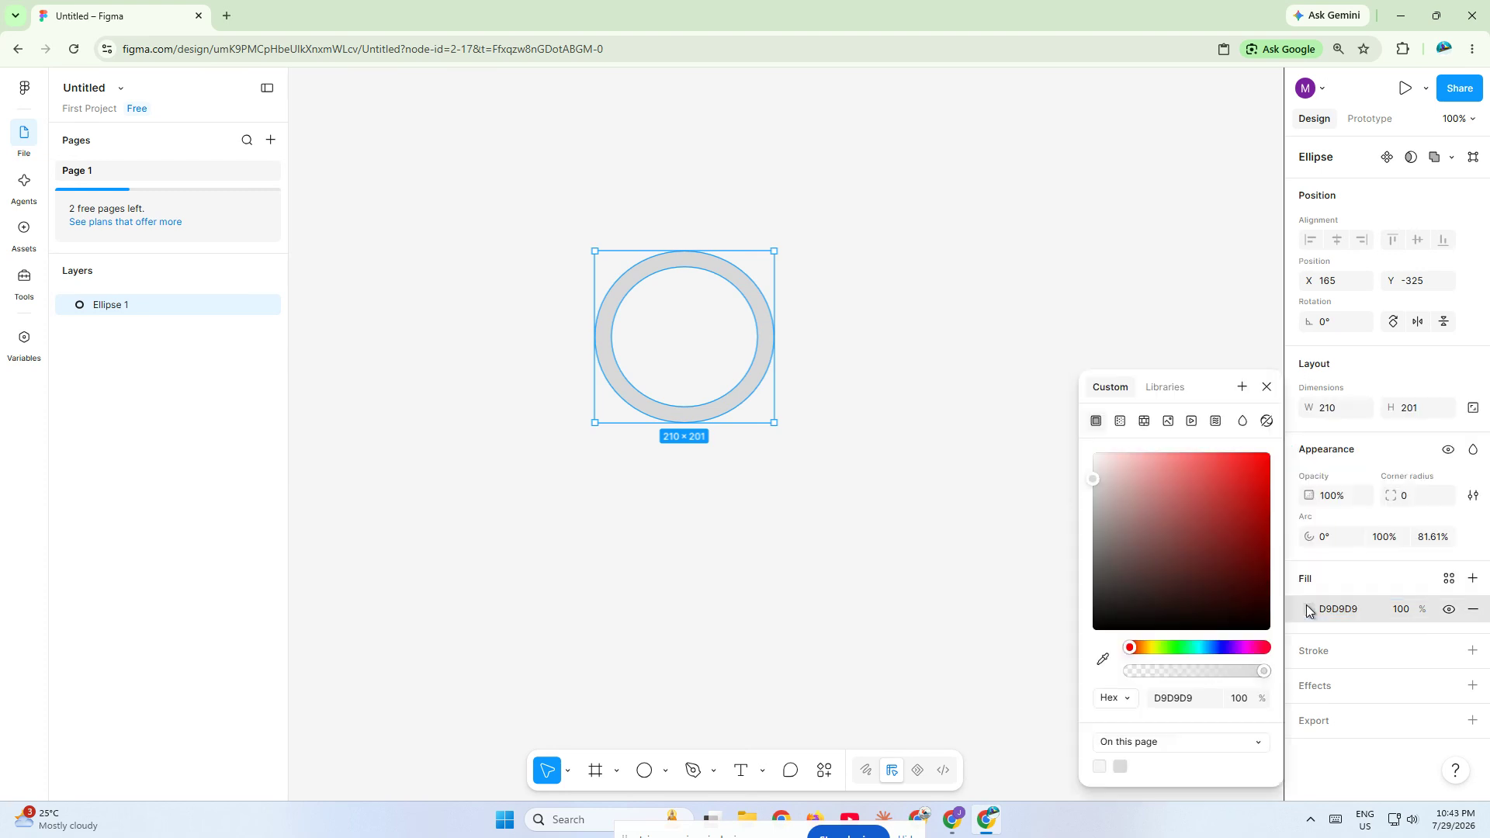
click(1120, 421)
click(1119, 460)
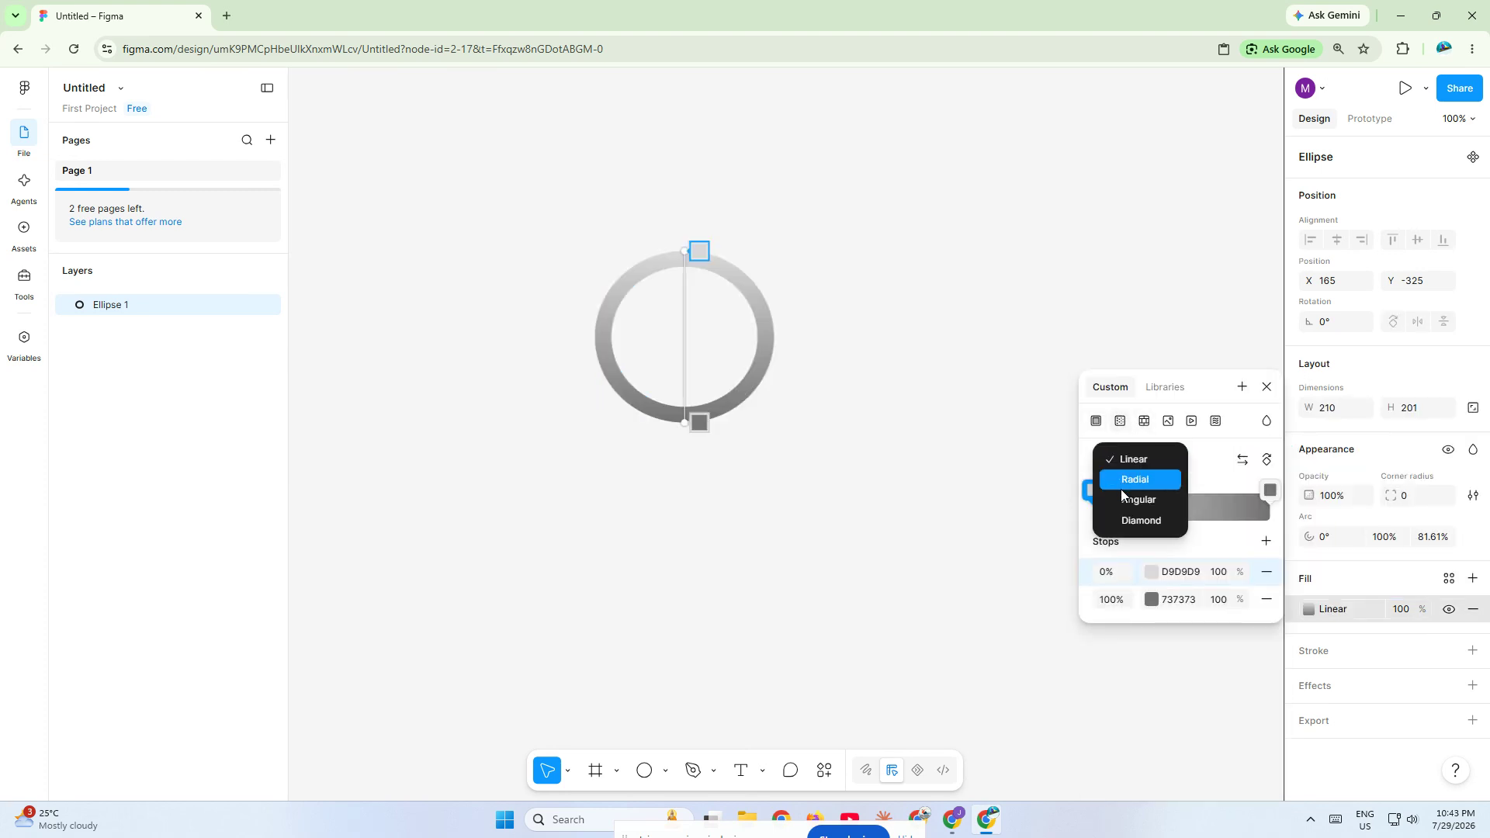
click(1123, 498)
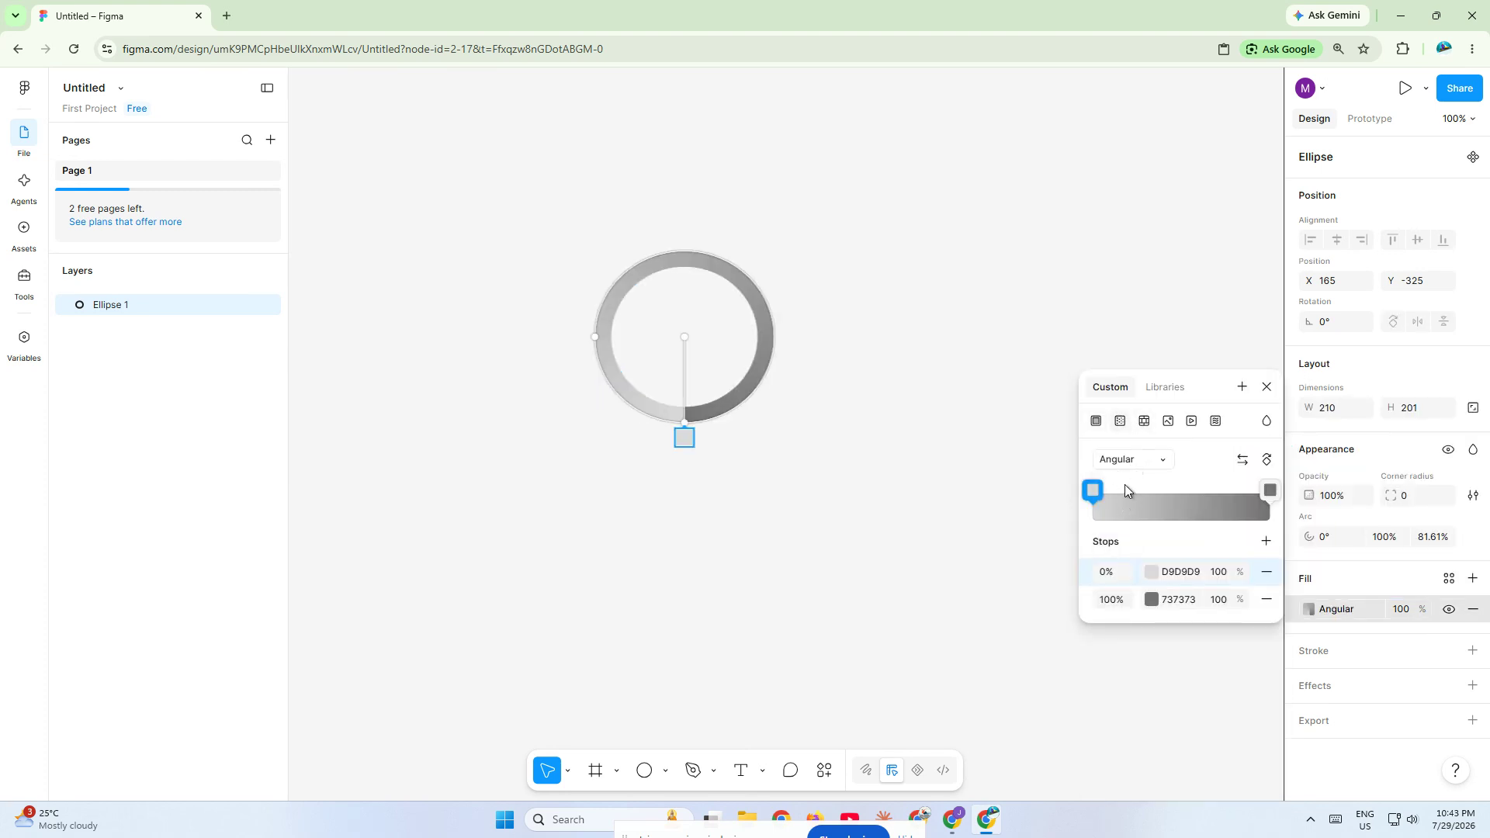
- Set the gradient's 100% stop to the library color Accents/Blue
click(1172, 599)
text(blue)
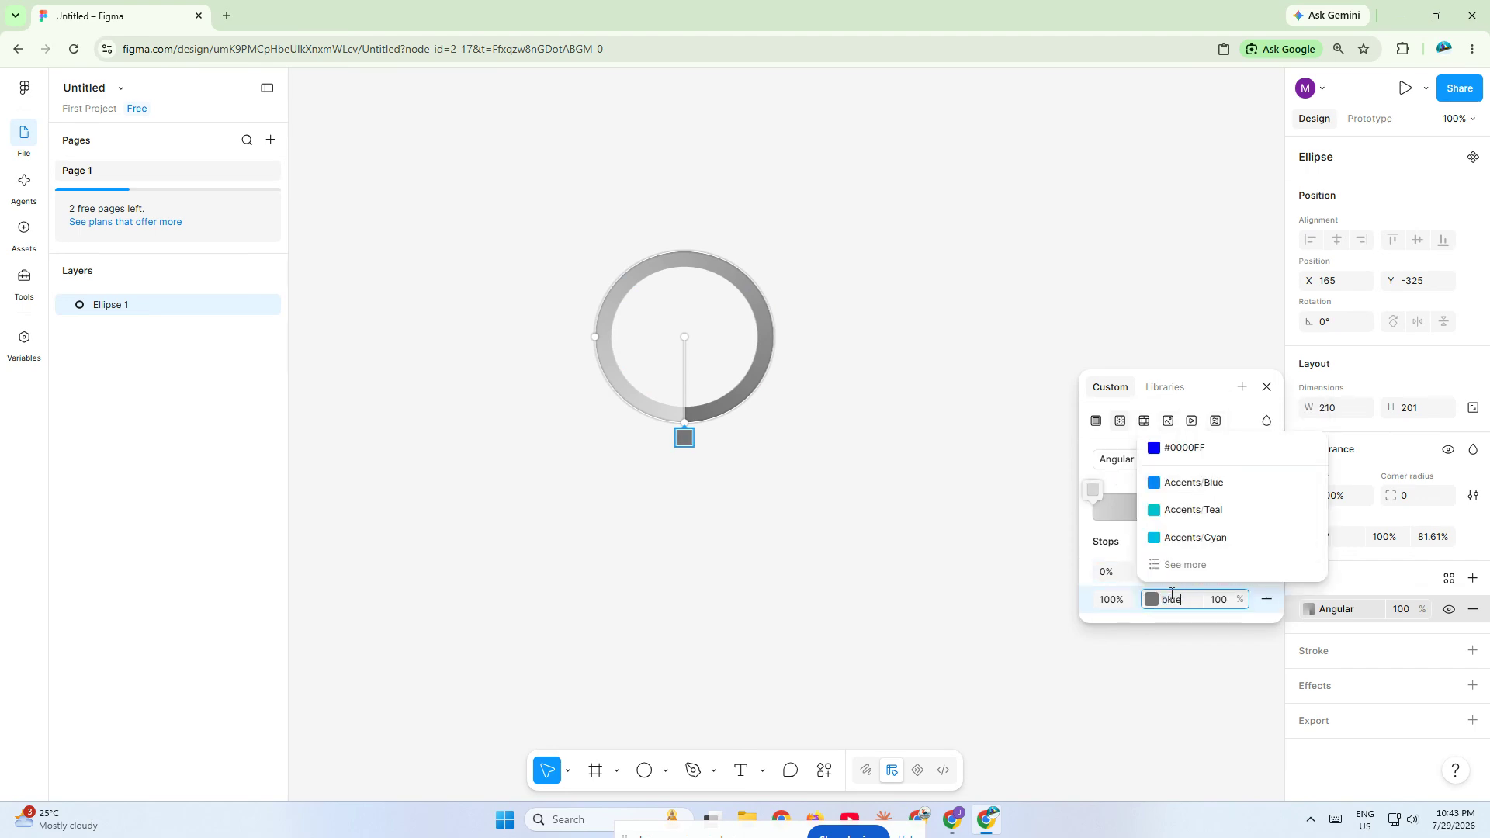
key(Return)
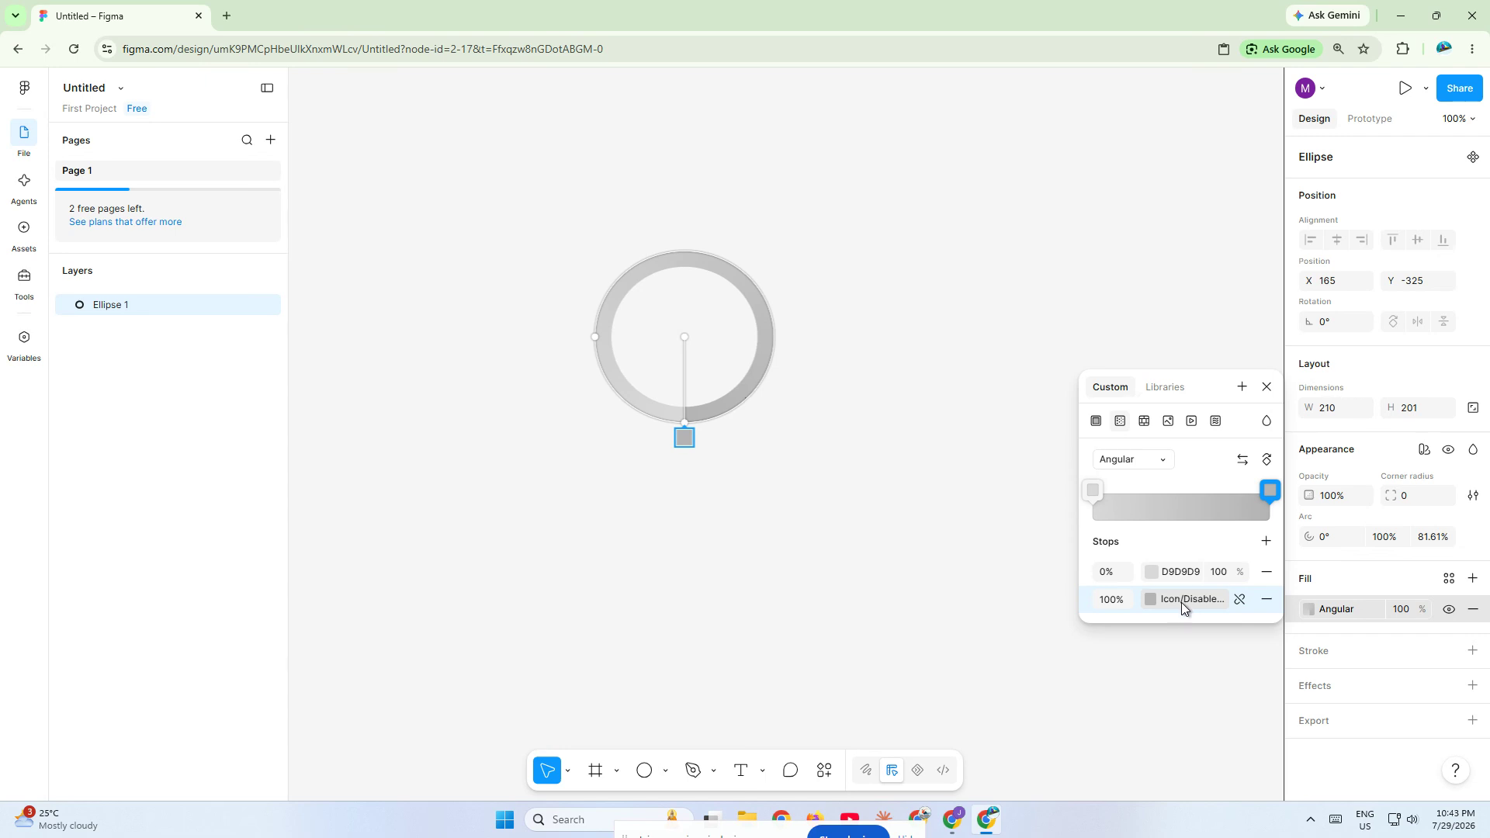
click(1181, 602)
text(blue)
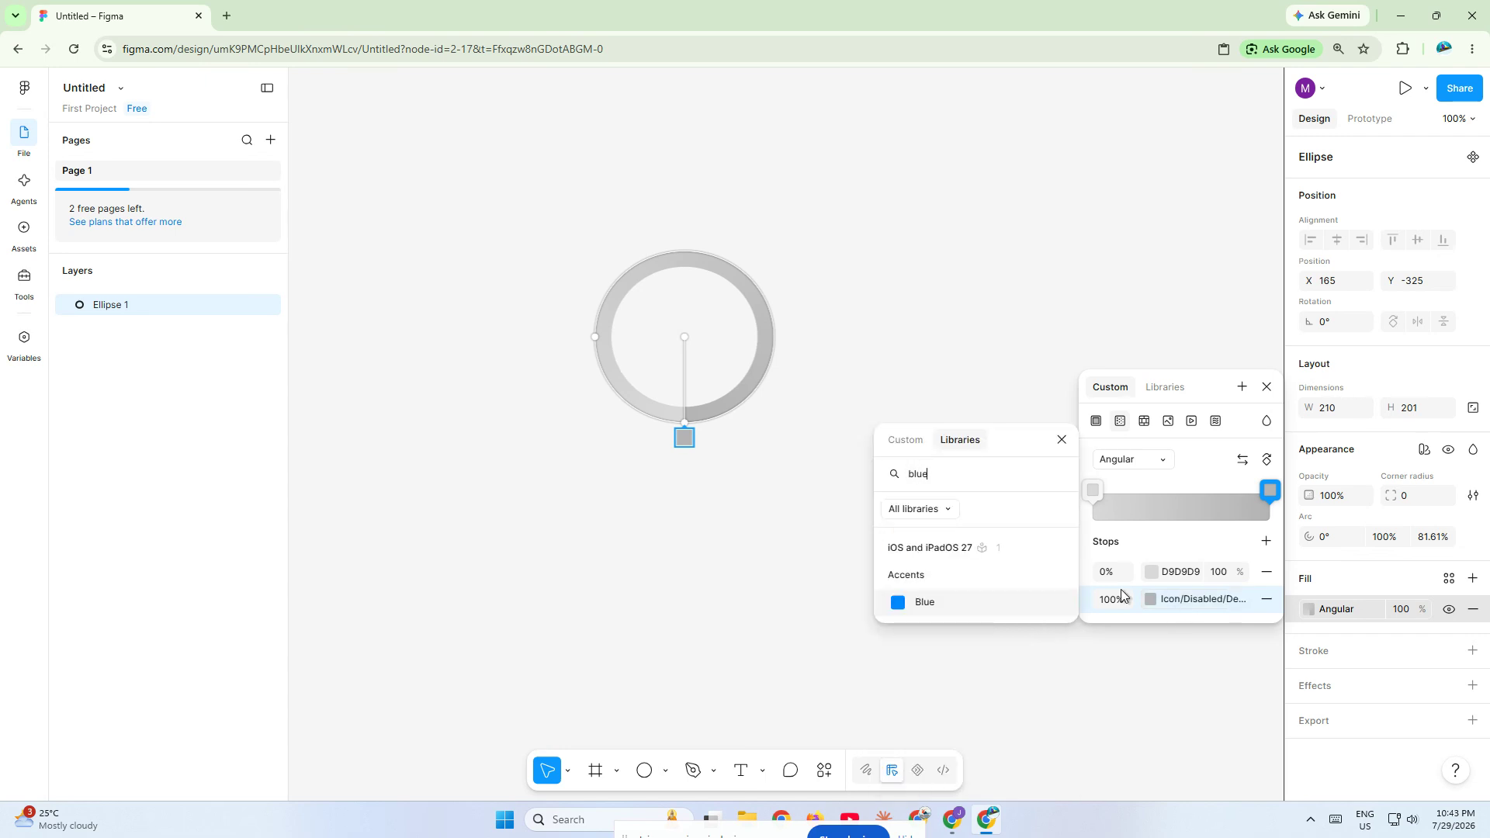
key(Escape)
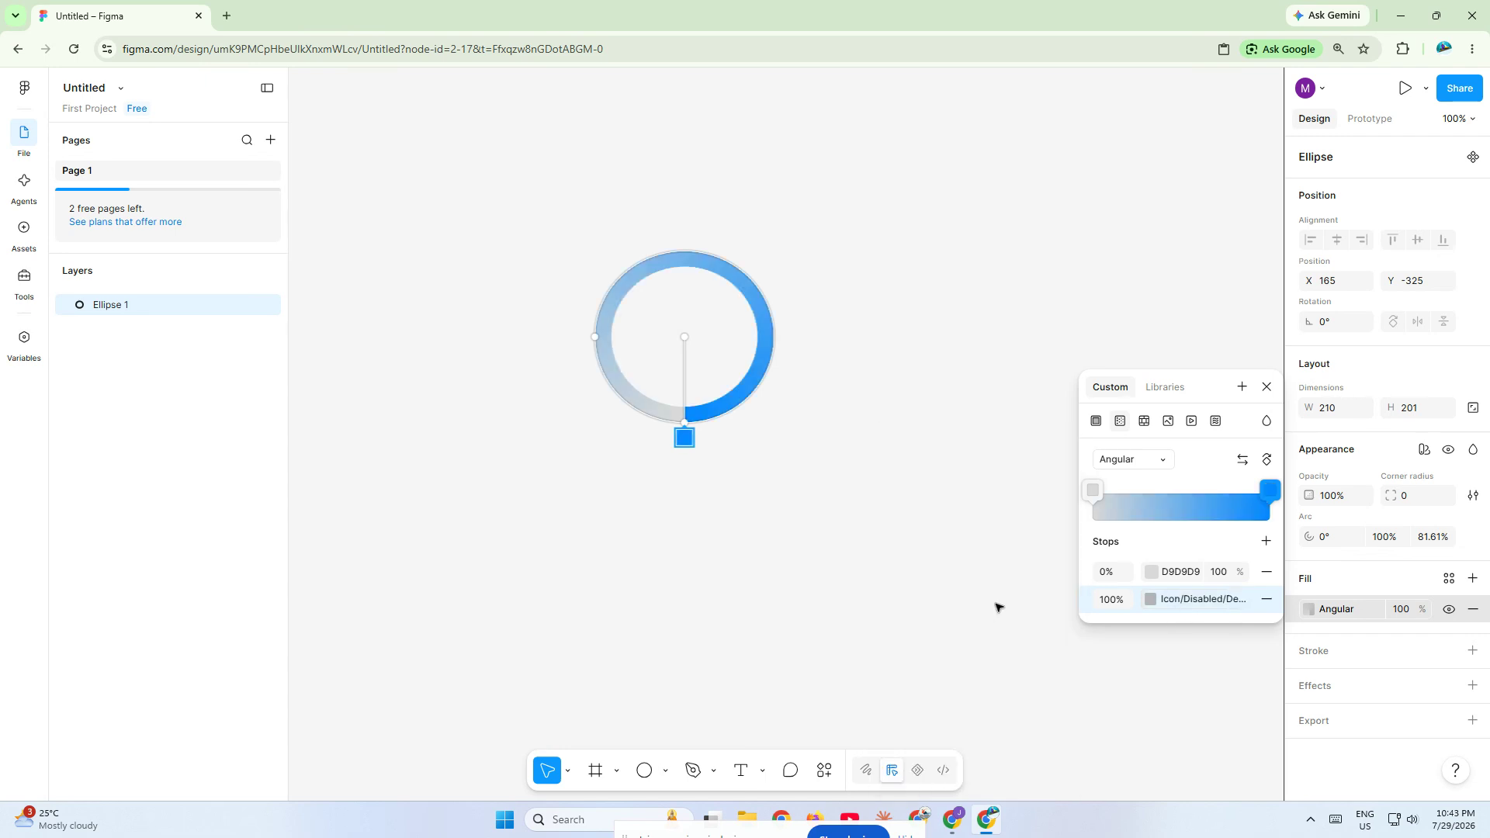
- Move the blue gradient stop to 0% and set the D9D9D9 stop's opacity to 10%
drag(685, 436, 682, 436)
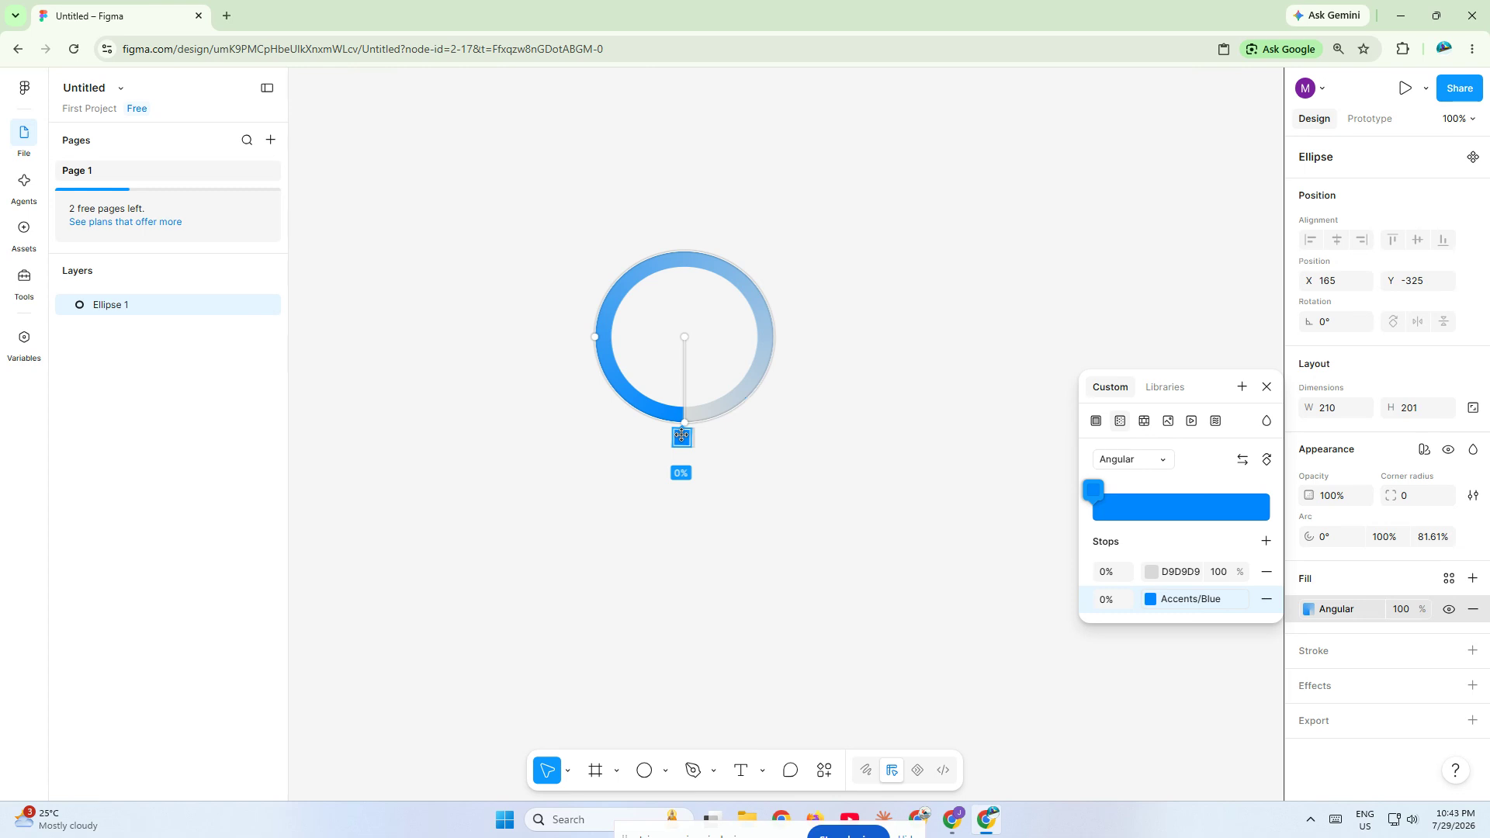
click(1225, 572)
text(10)
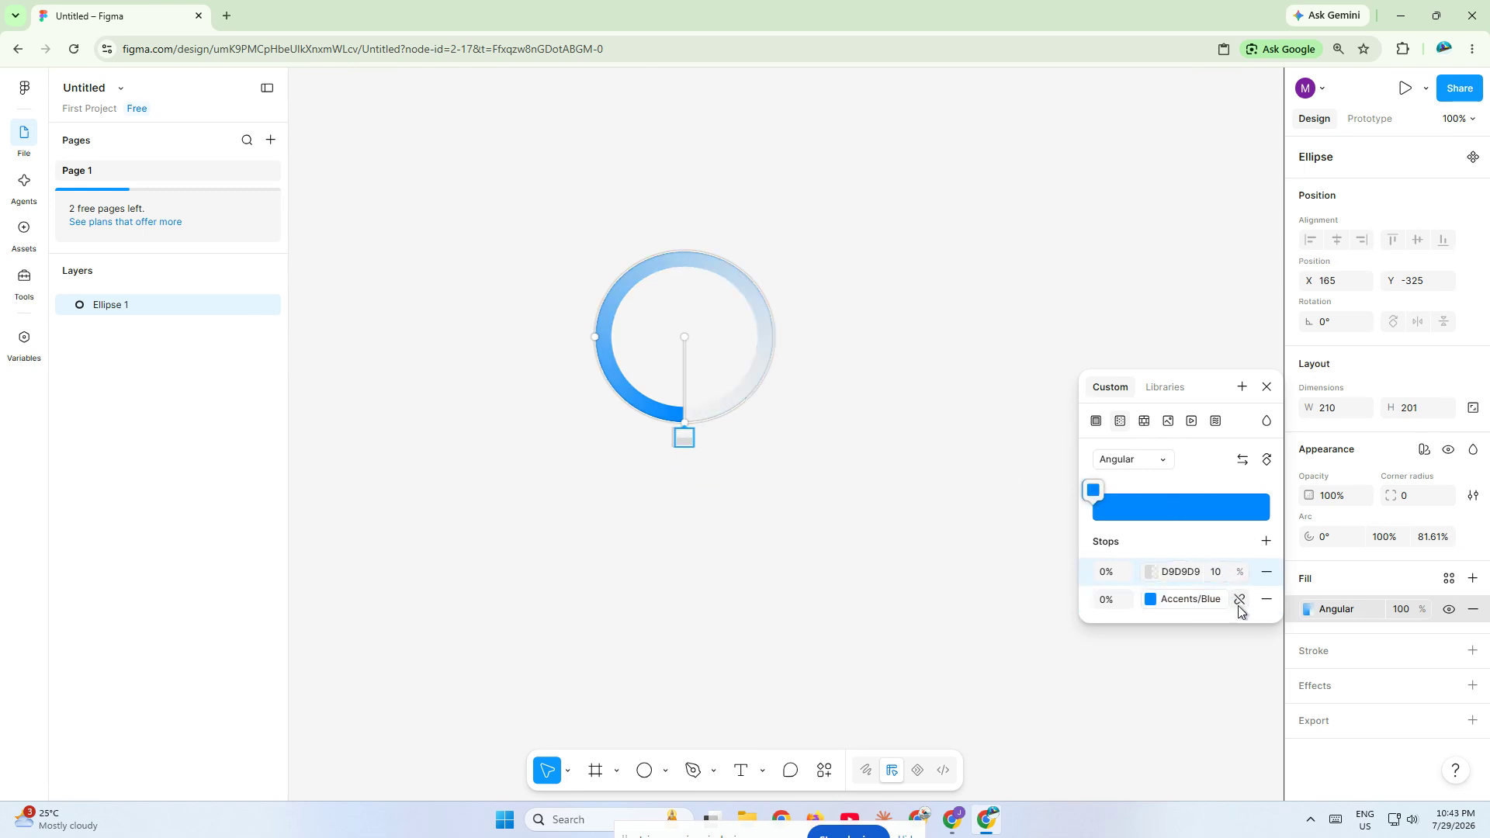
click(1227, 581)
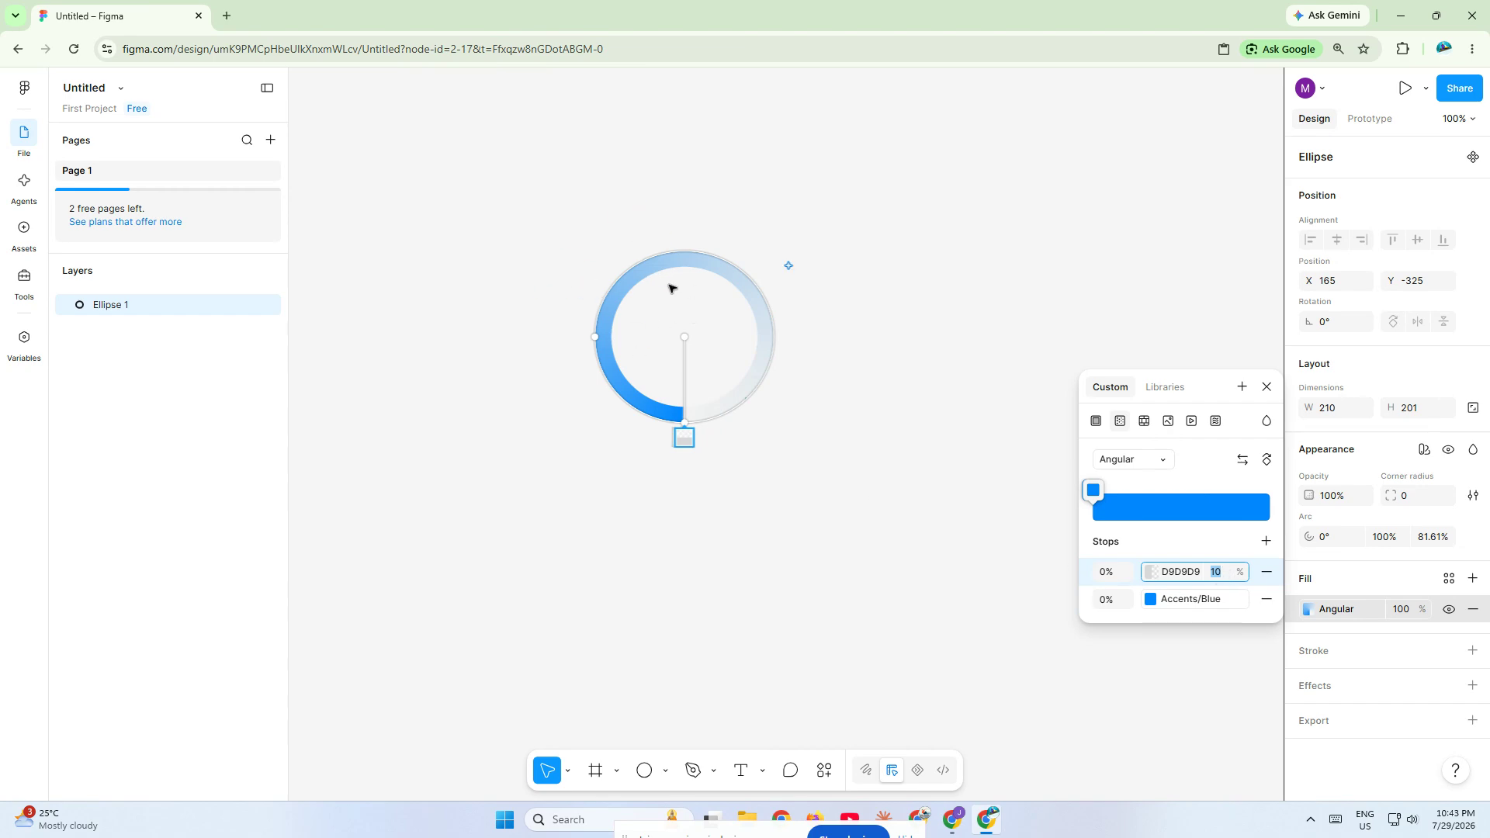
key(Escape)
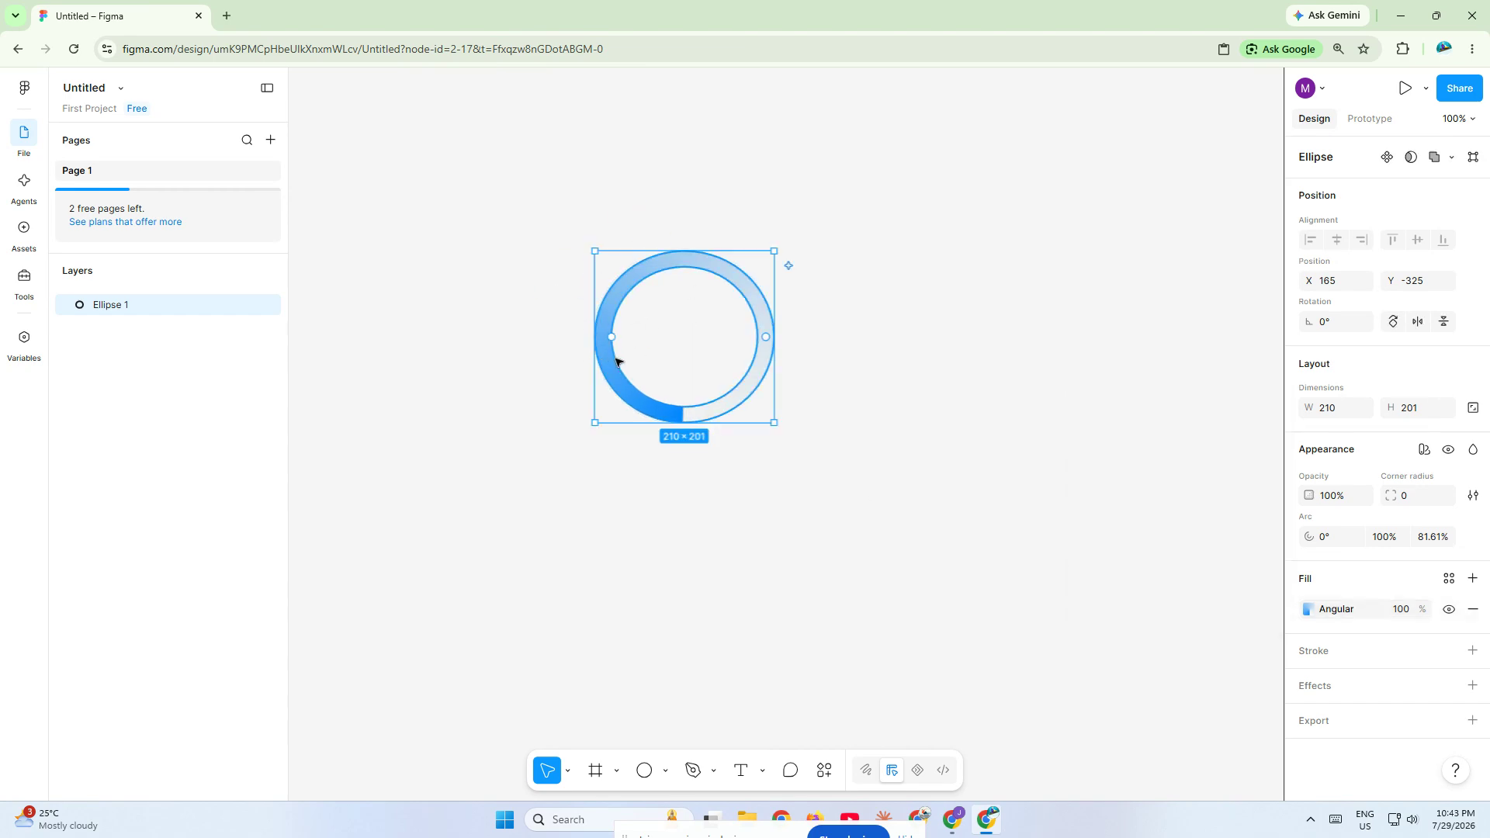
- Convert the gradient ring into a component and name it "spinner"
drag(555, 223, 891, 516)
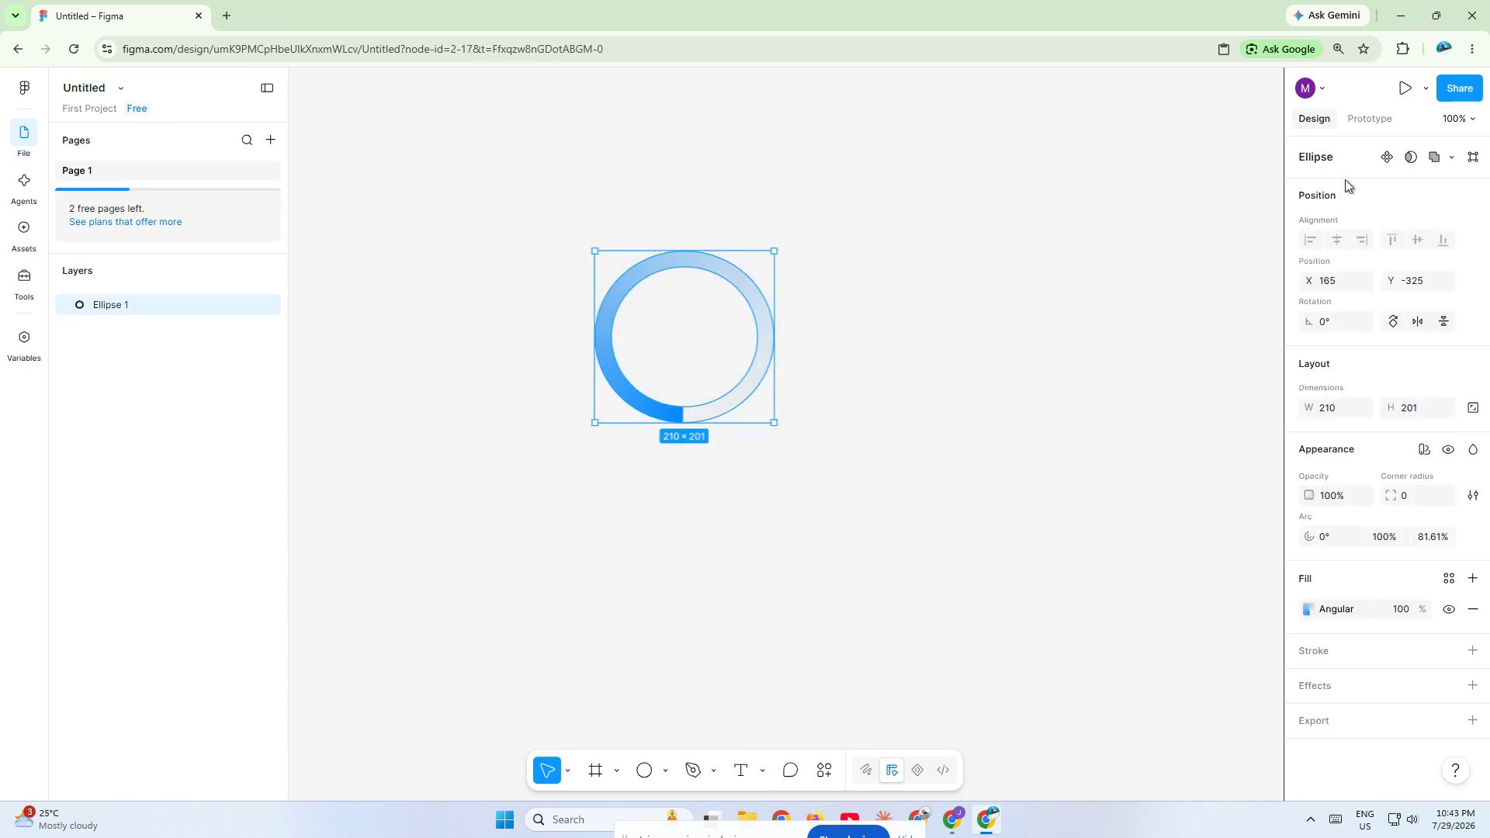
click(1387, 159)
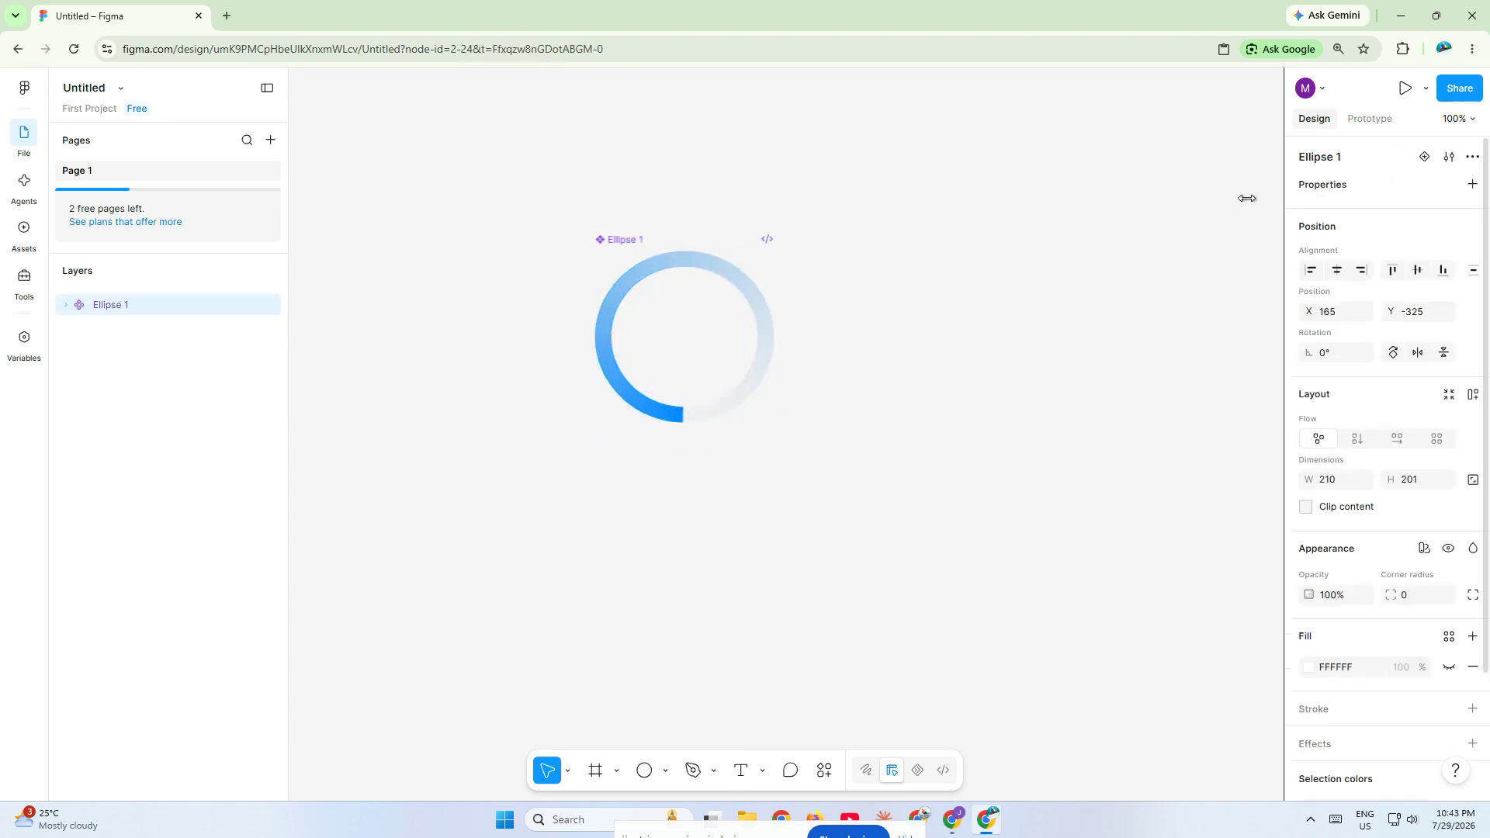
double_click(624, 242)
text(s)
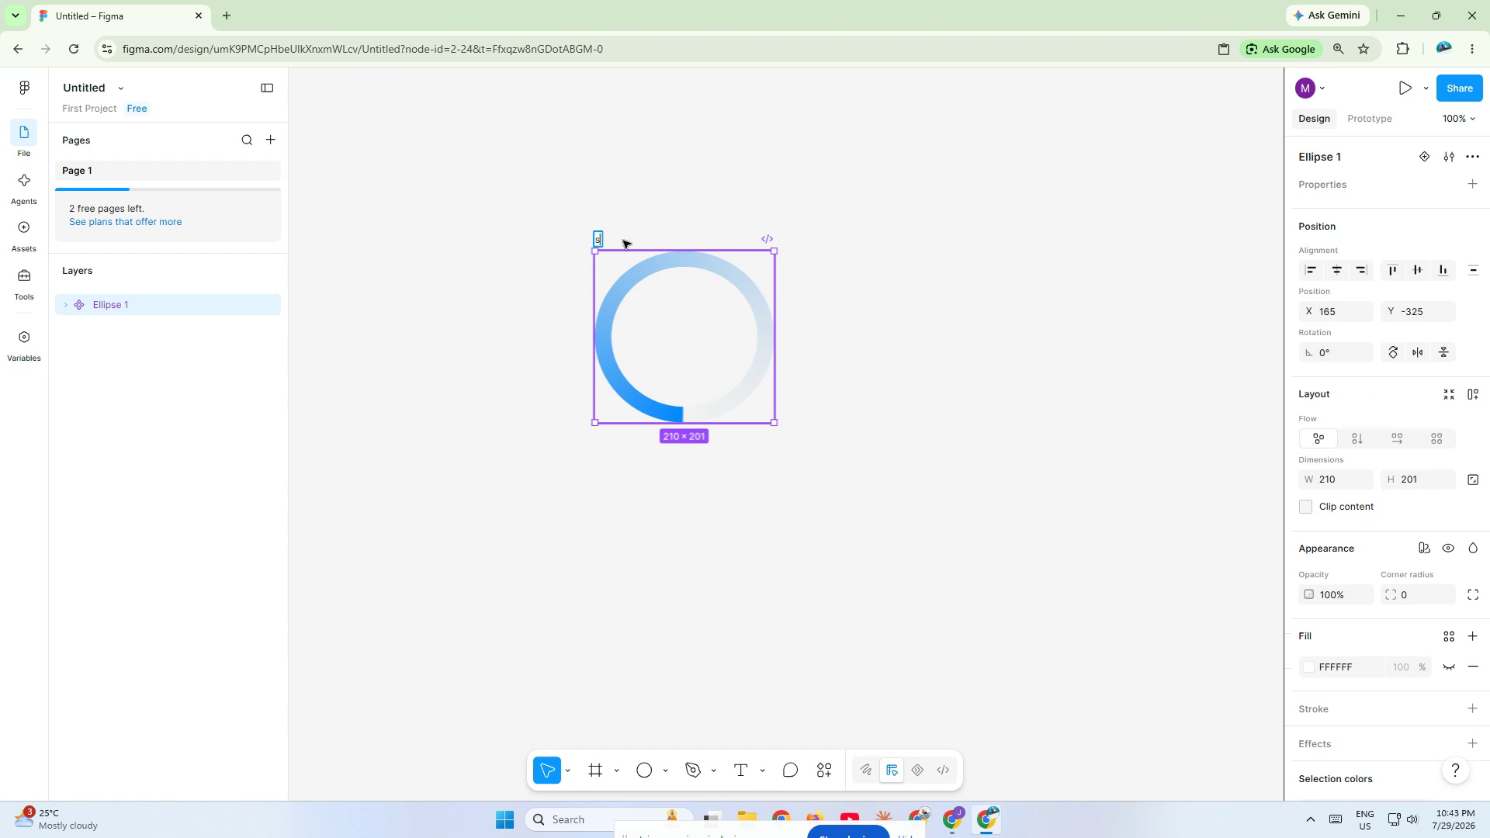
text(pinner)
key(Return)
- Move the spinner component to a free area higher on the canvas and add three variants to it
scroll(619, 238, down, 5)
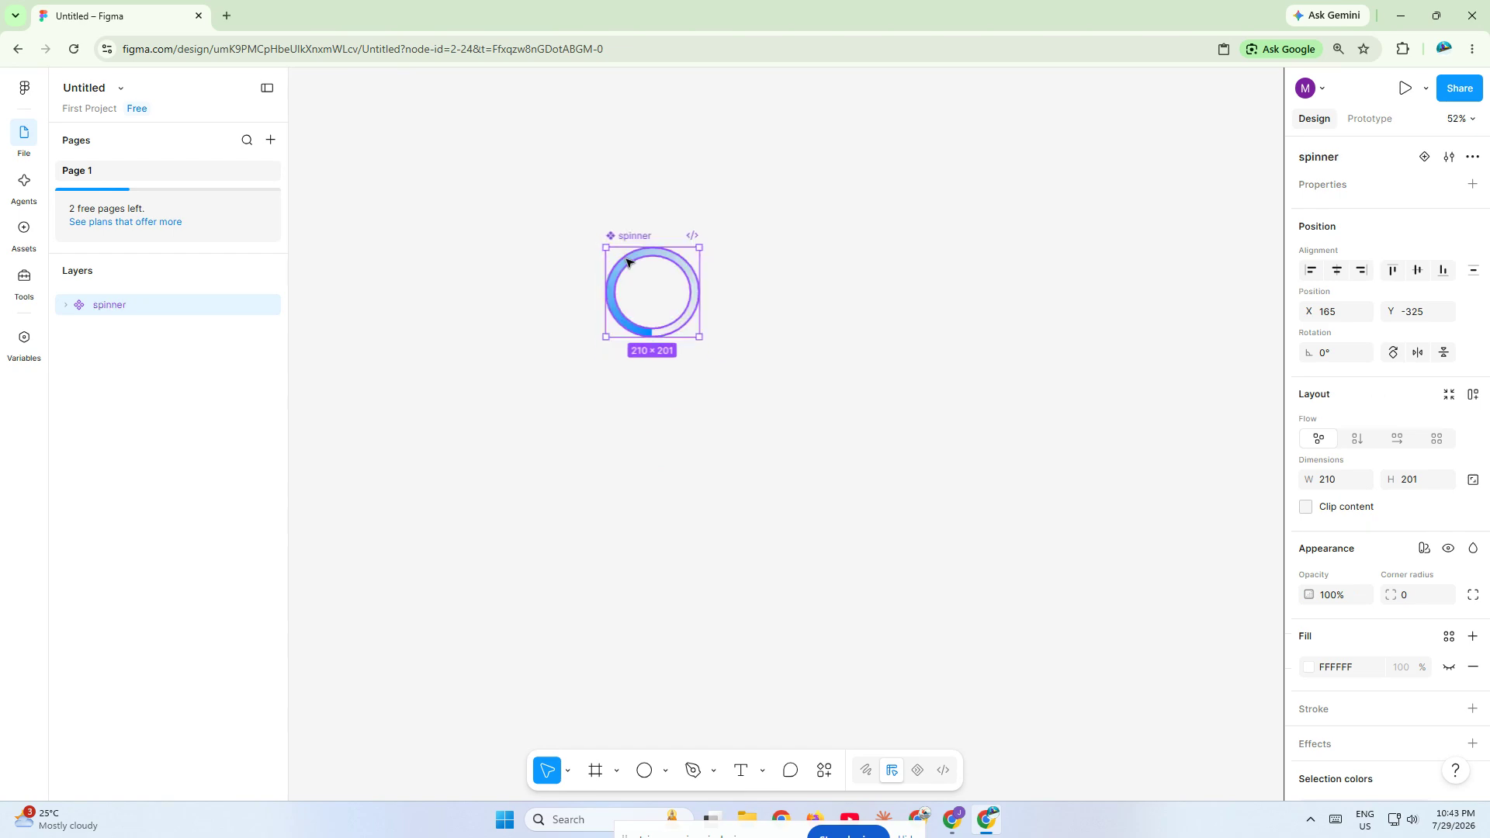
drag(669, 291, 757, 191)
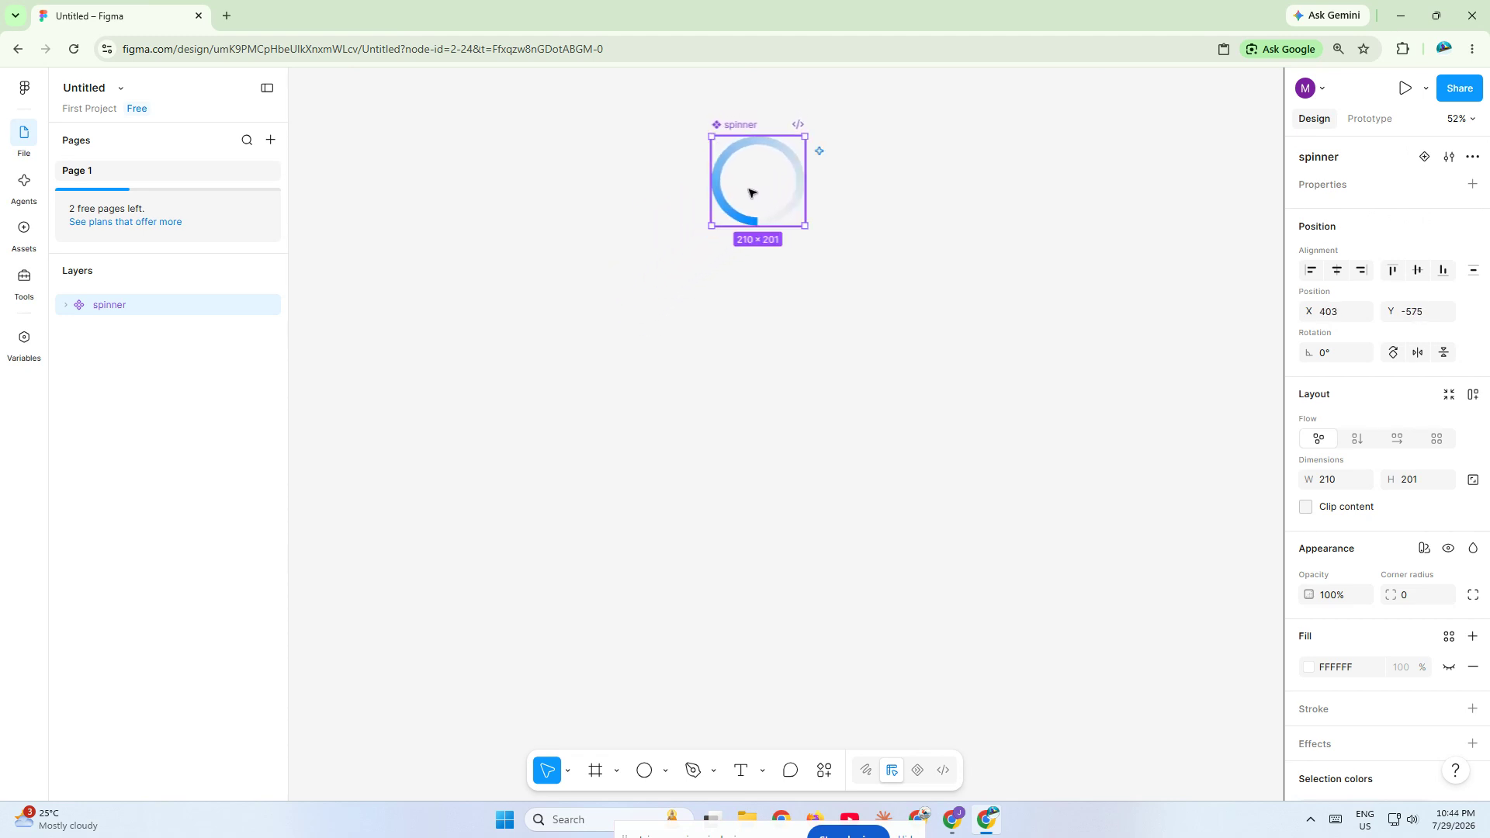
click(1426, 157)
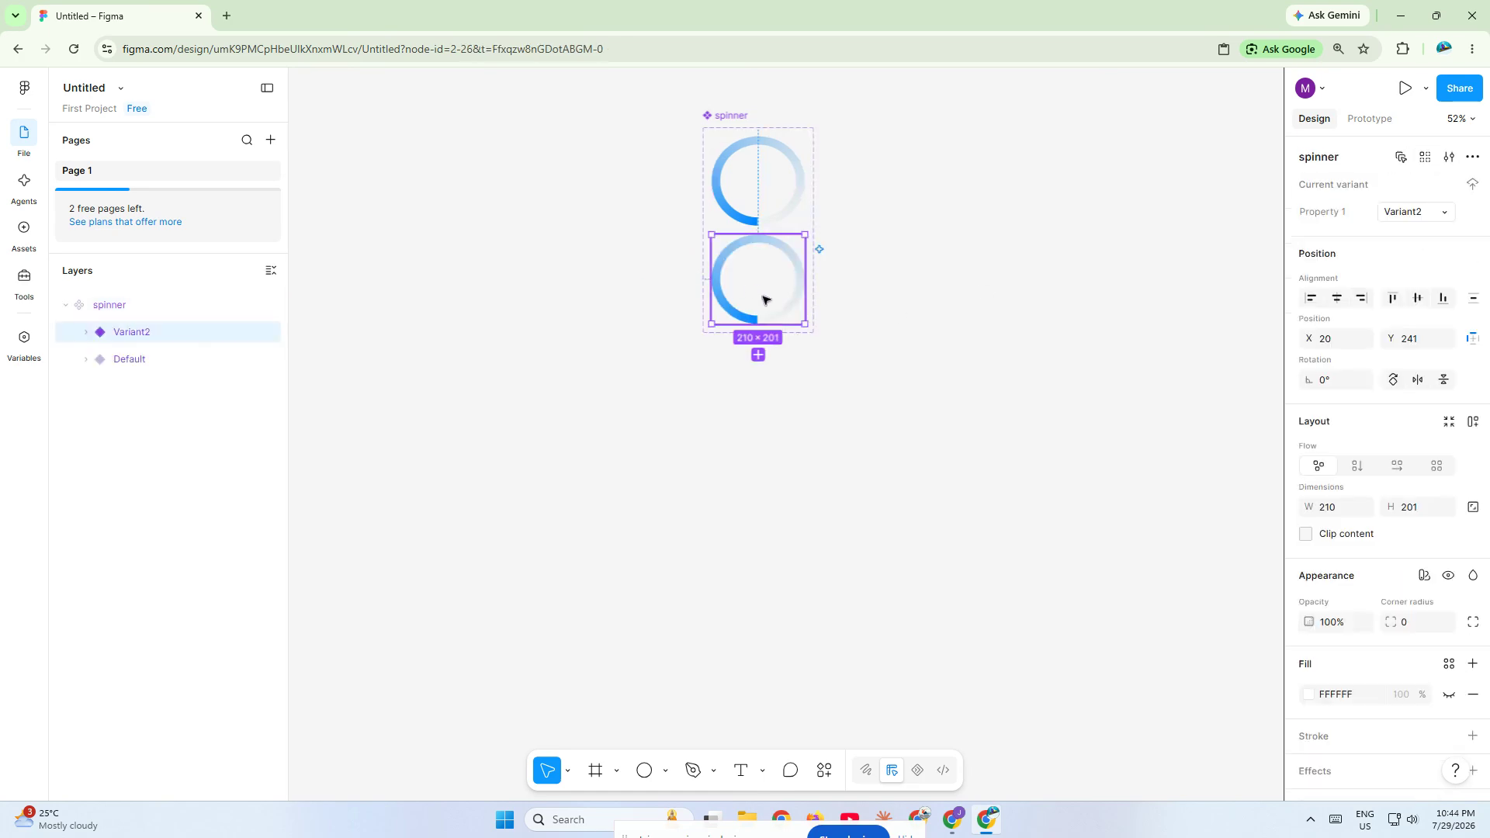
click(758, 354)
click(758, 453)
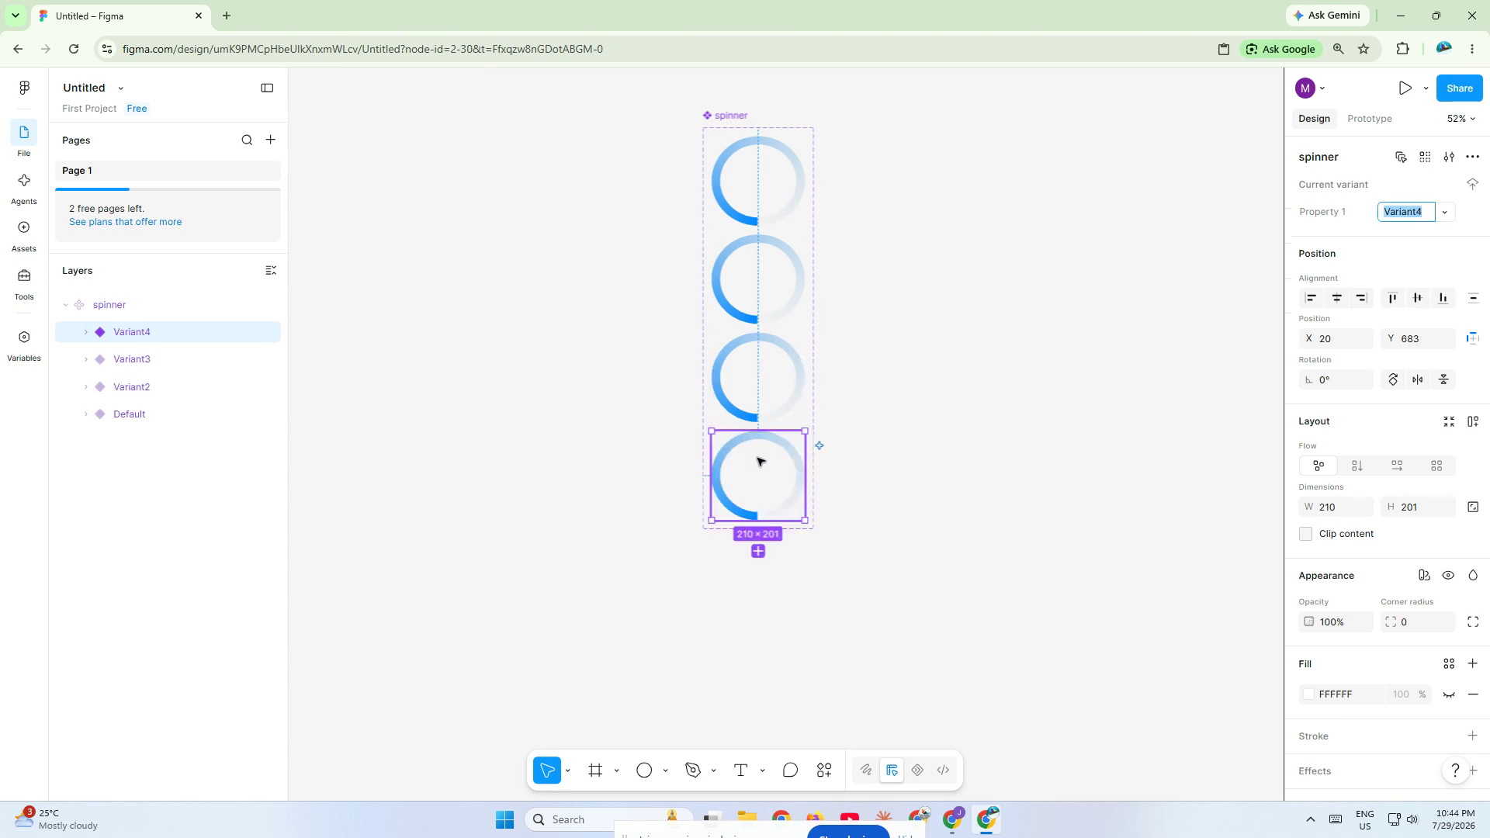
scroll(880, 273, up, 3)
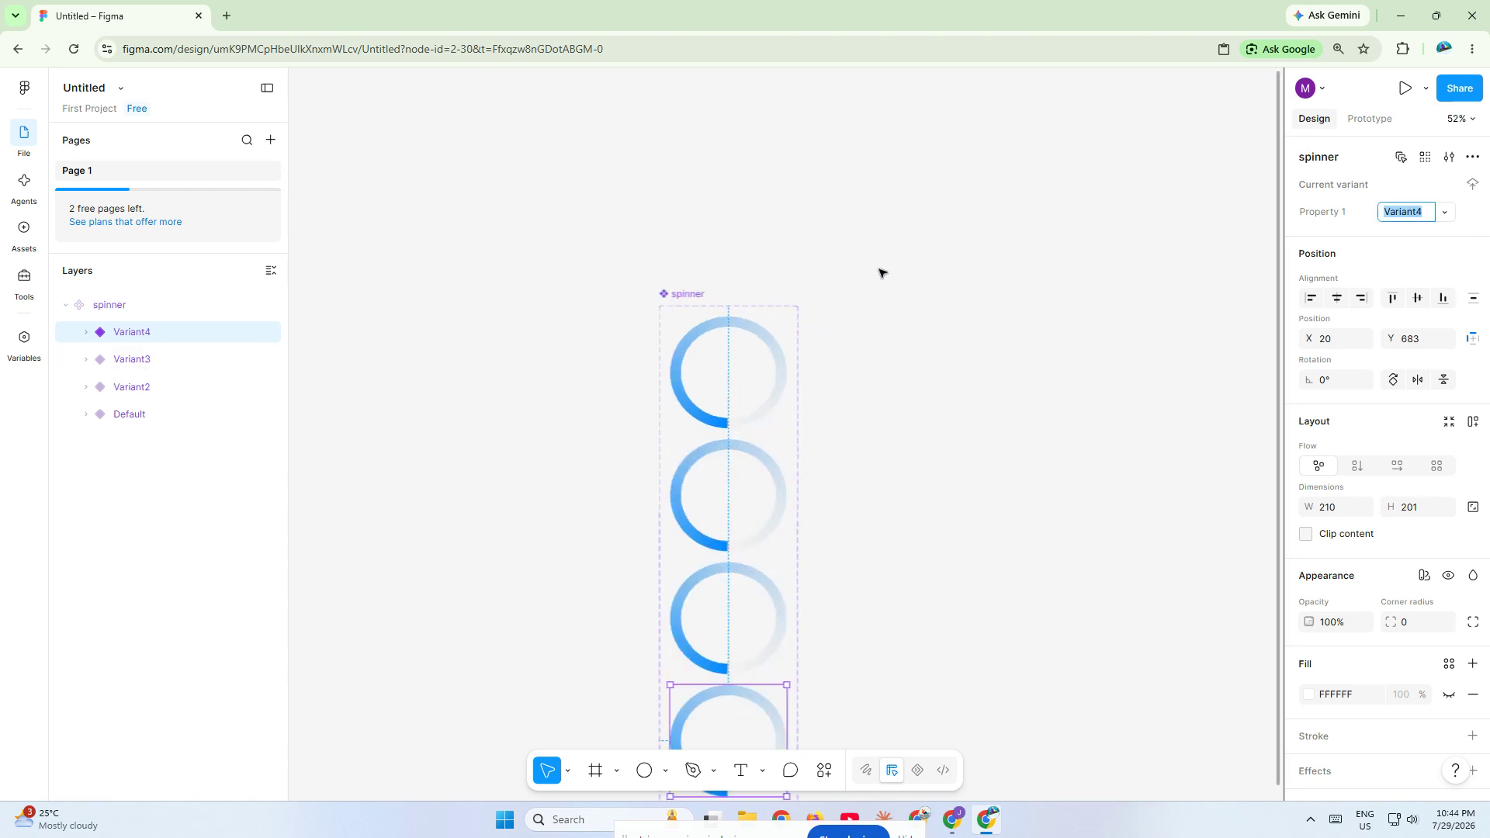
scroll(852, 408, up, 2)
scroll(798, 412, down, 3)
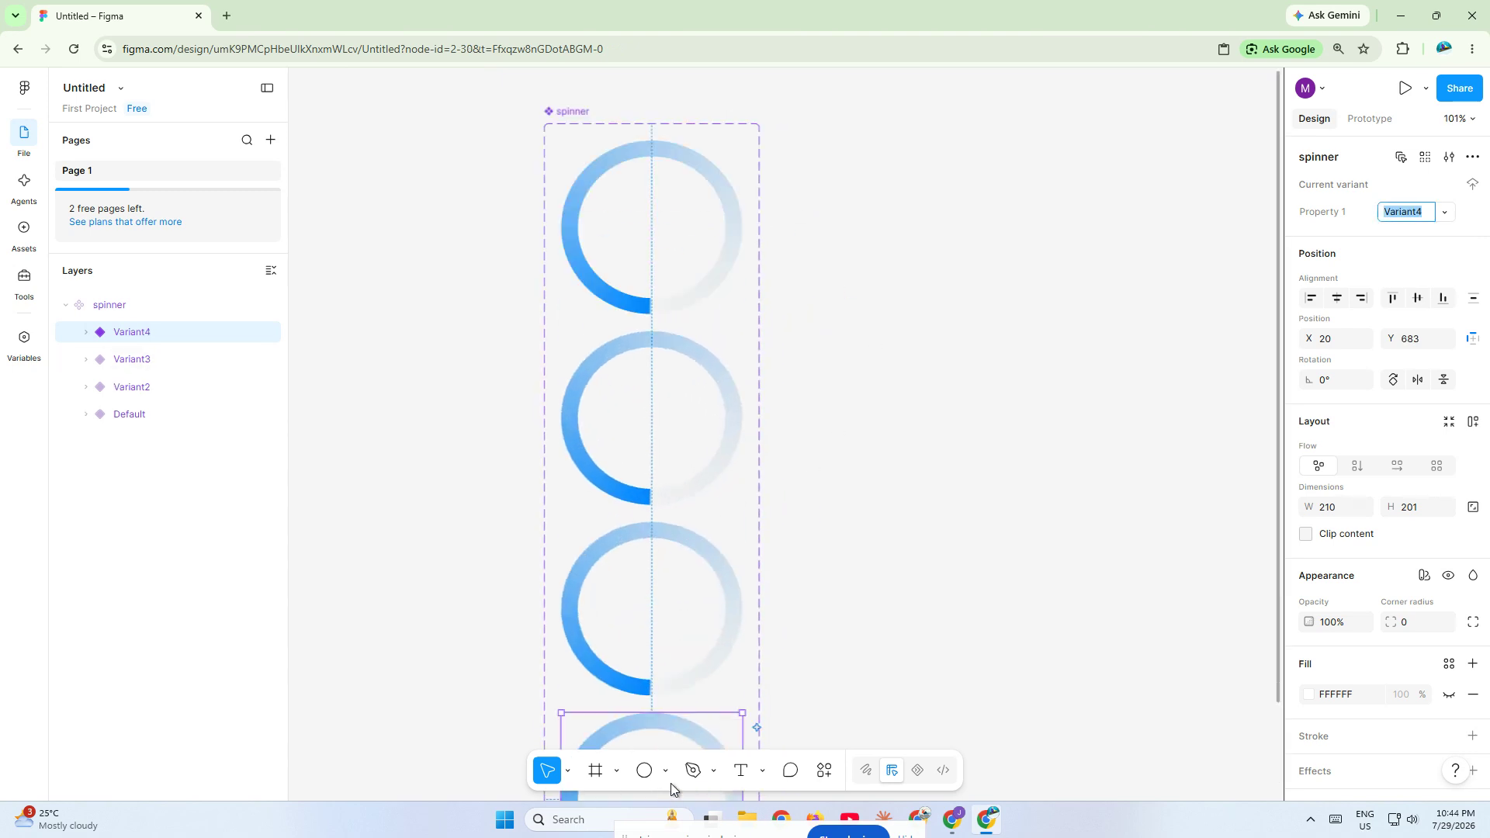
click(652, 417)
scroll(652, 417, down, 2)
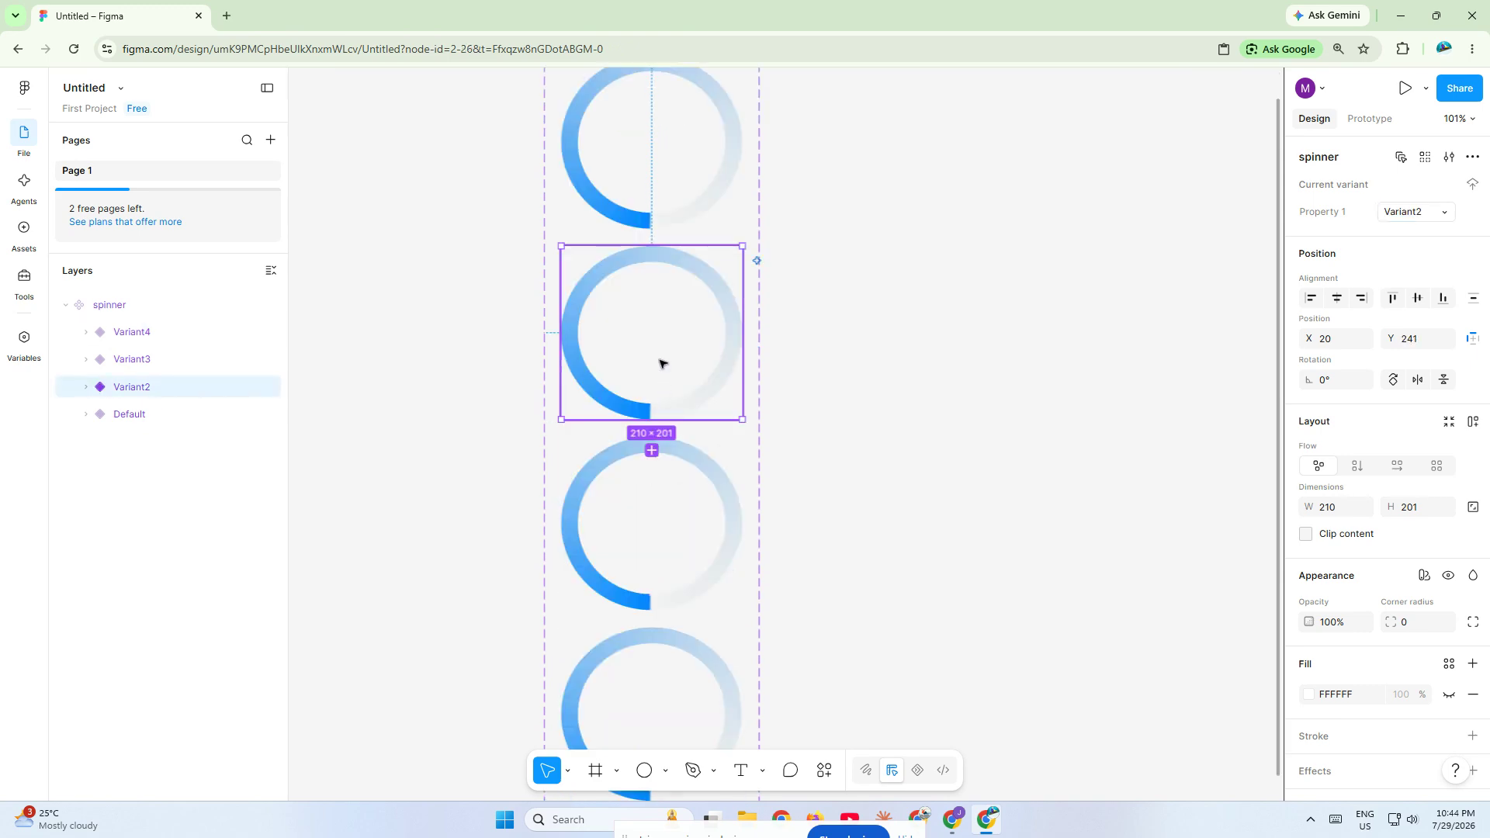
click(1324, 379)
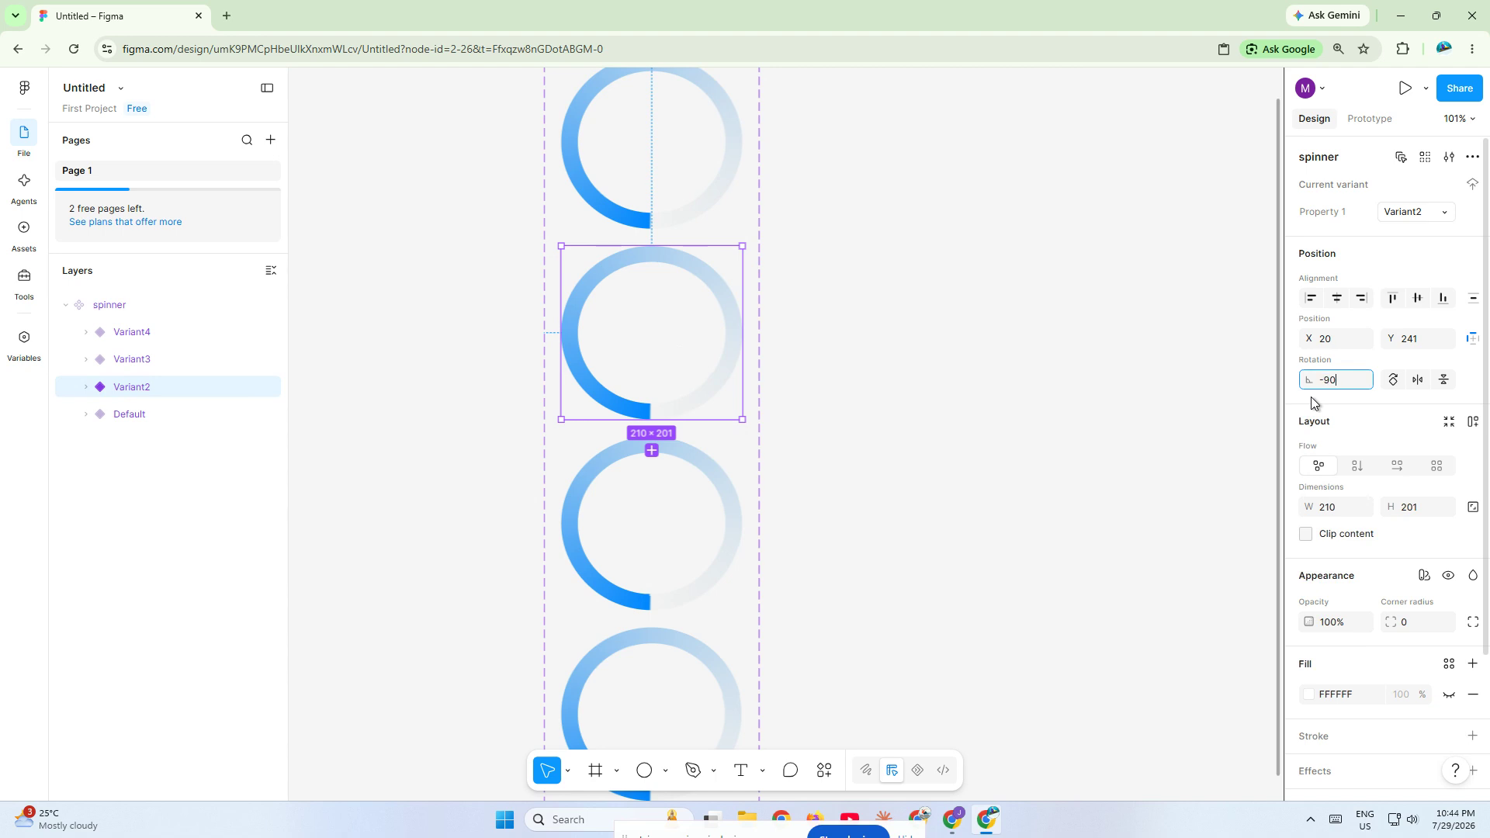
key(Return)
key(Tab)
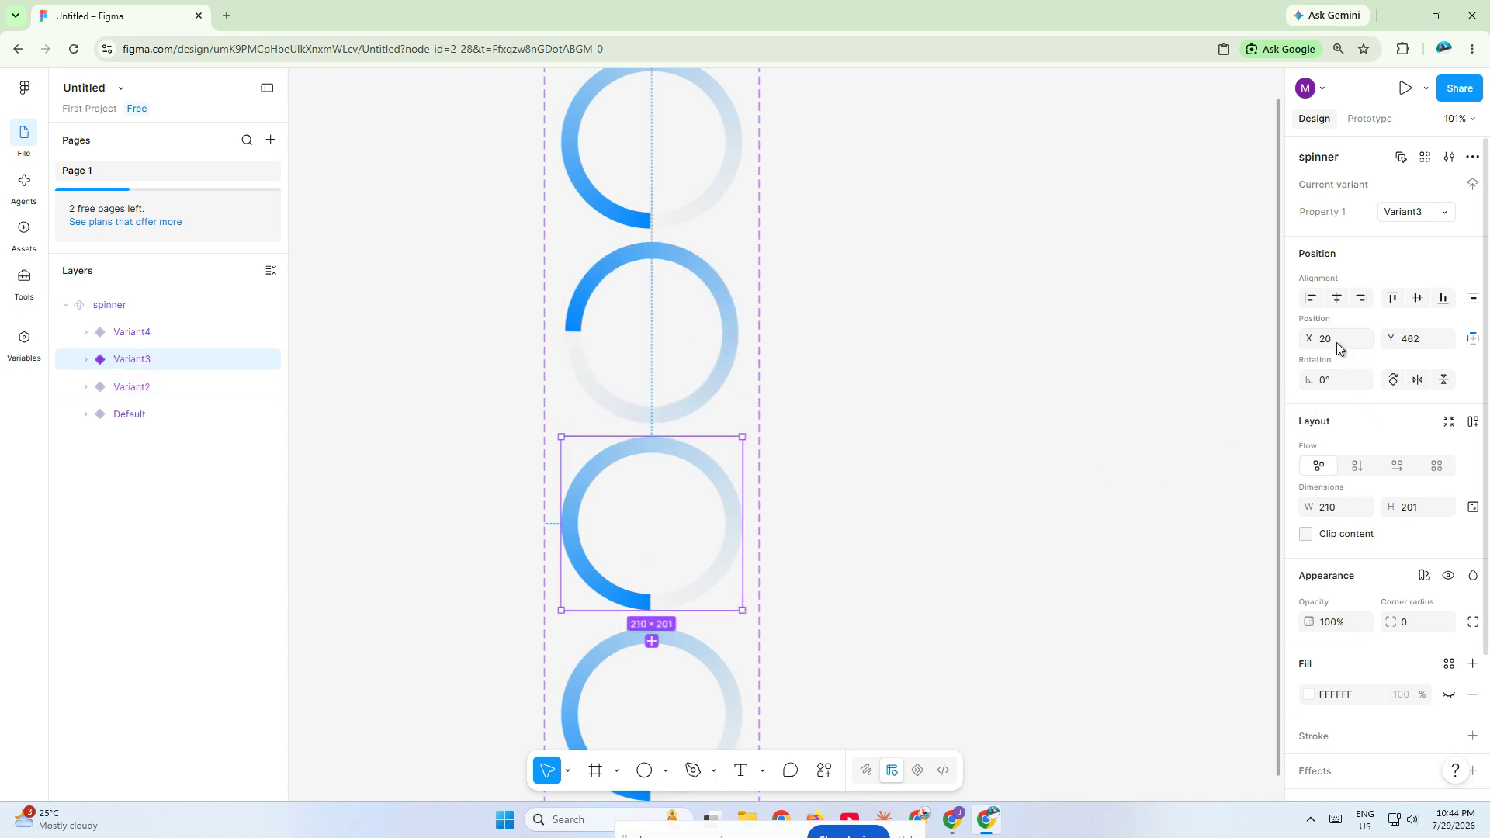
click(837, 471)
key(ctrl+z)
key(ctrl+z)
key(ctrl+z)
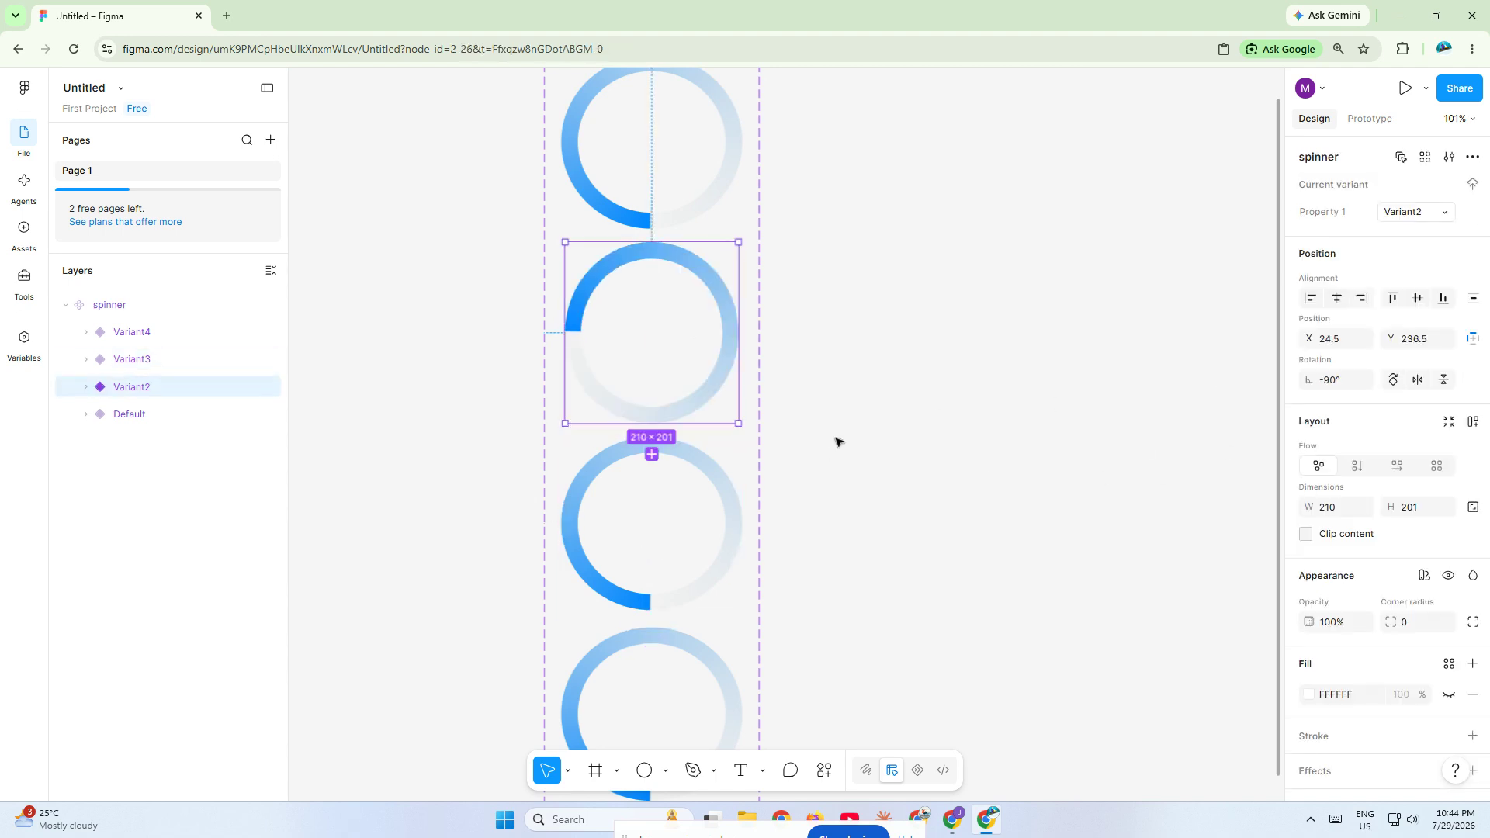
- Rotate the ellipse inside Variant2 to -90°
click(86, 388)
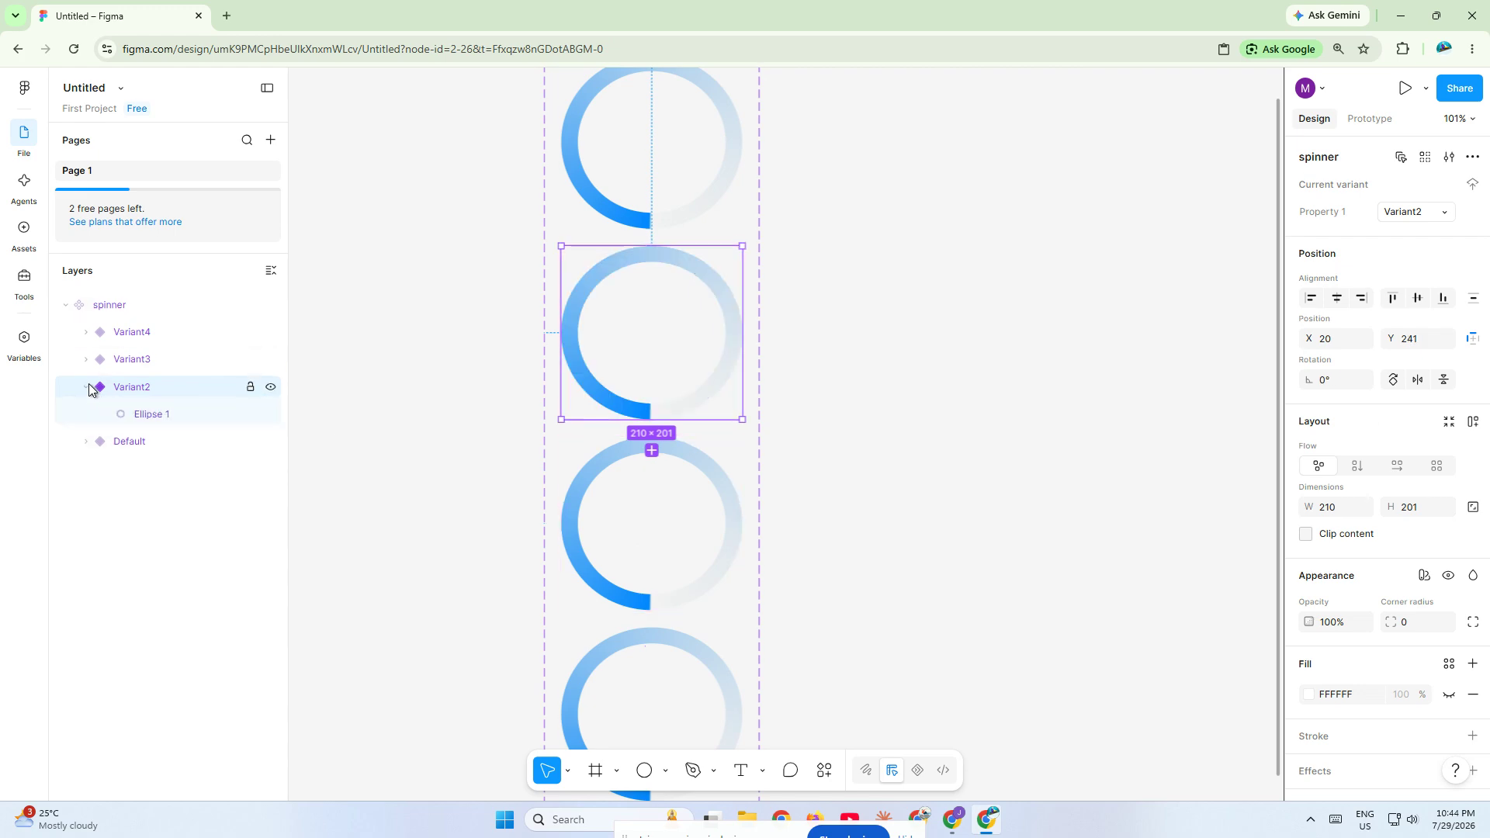
click(144, 413)
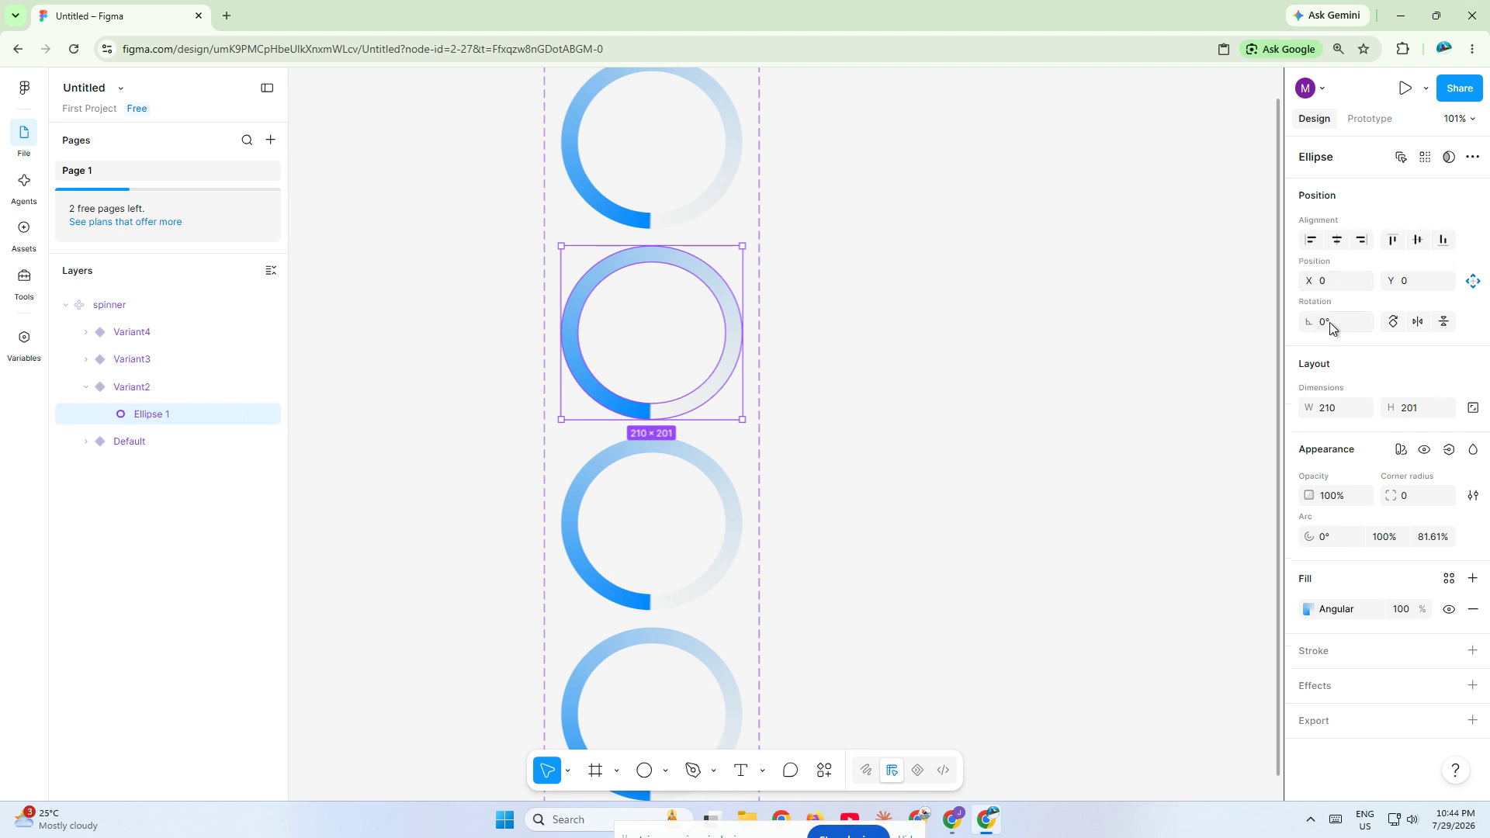
text(-90)
key(Return)
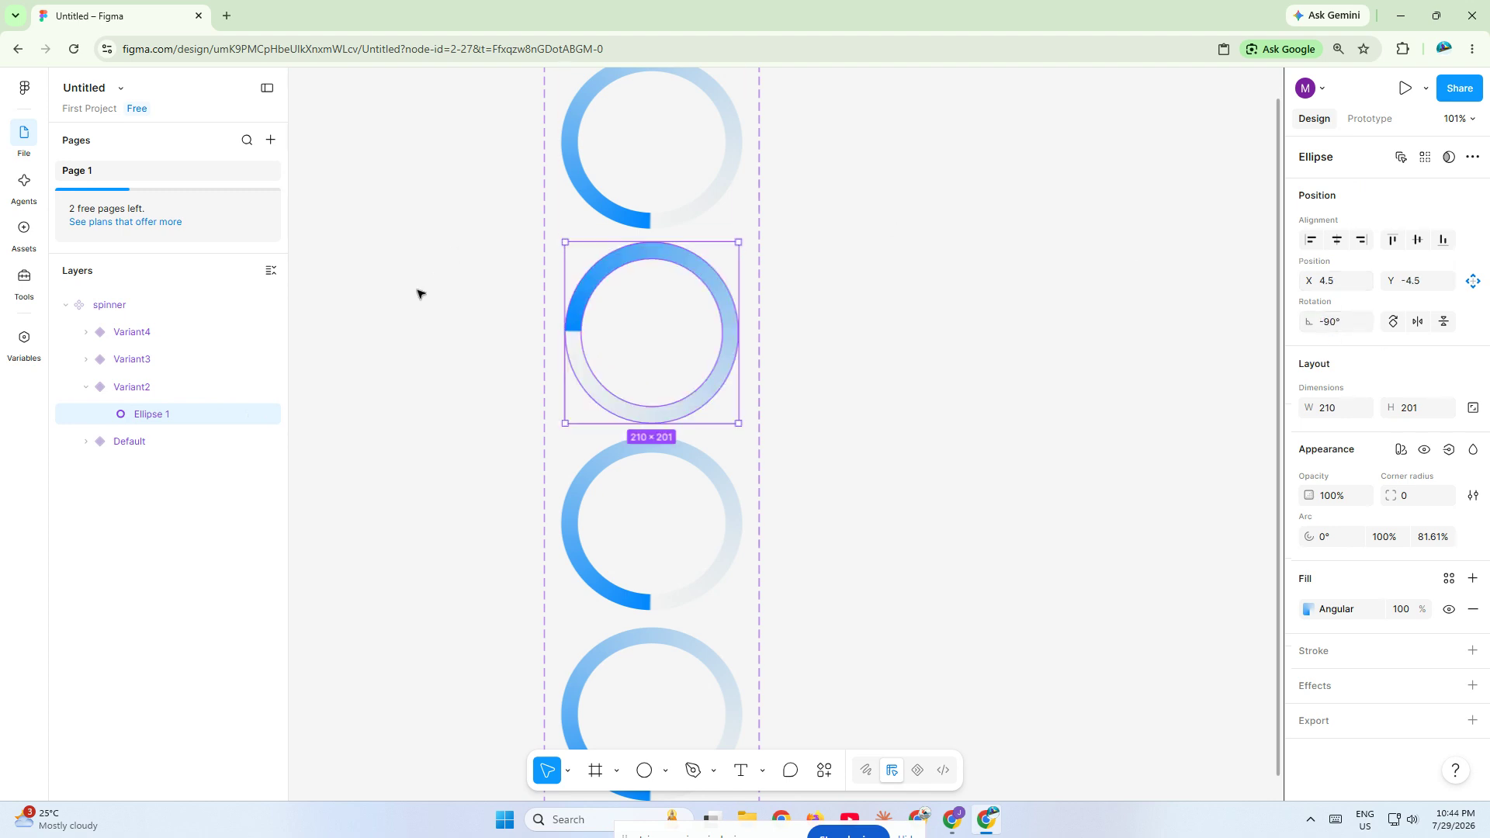
- Rotate the ellipse inside Variant3 to -180°
click(86, 359)
click(147, 387)
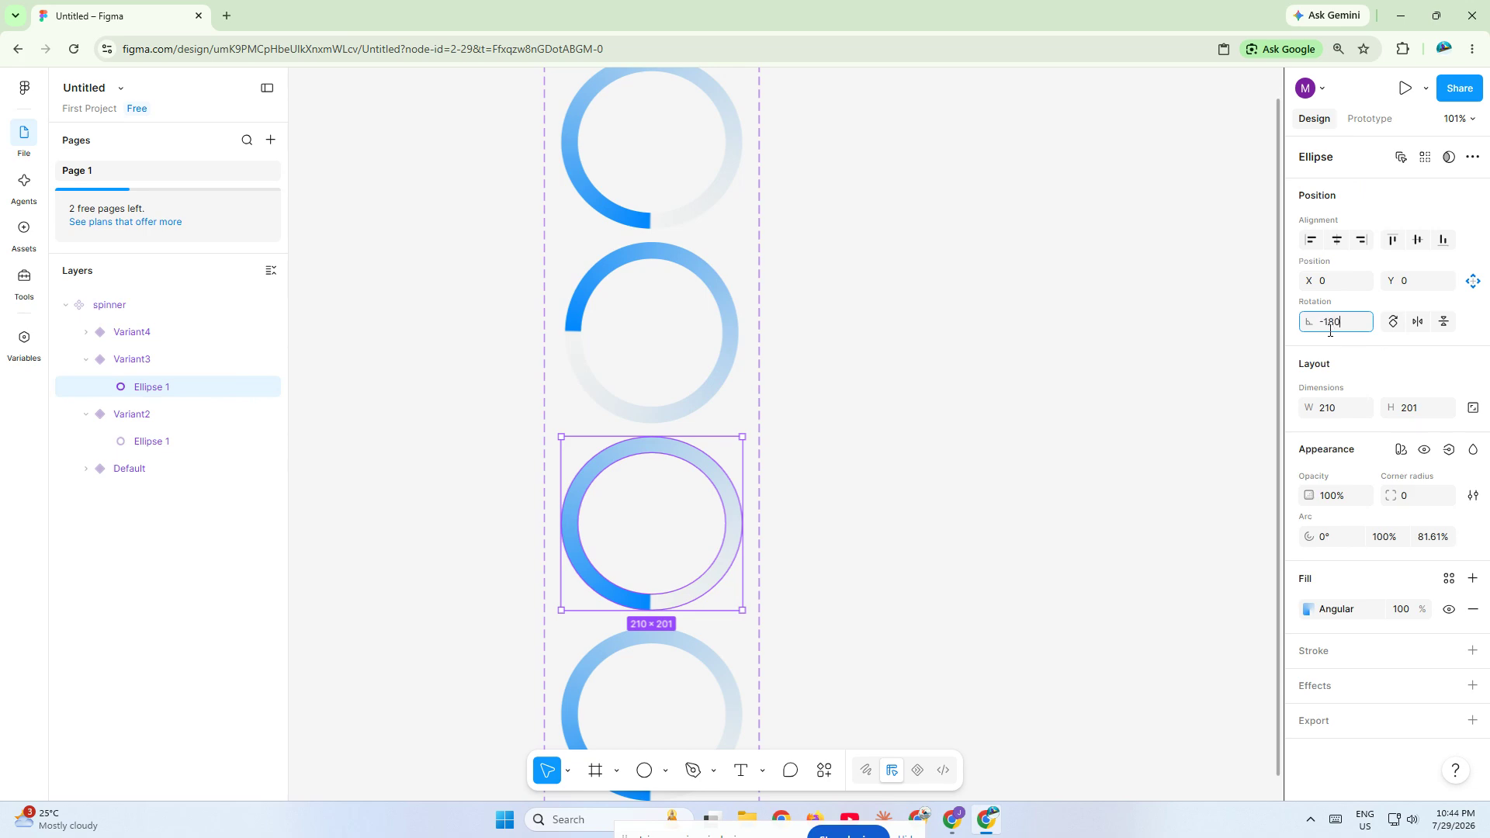
key(Return)
- Rotate the ellipse inside Variant4 to 90°
click(86, 332)
click(159, 361)
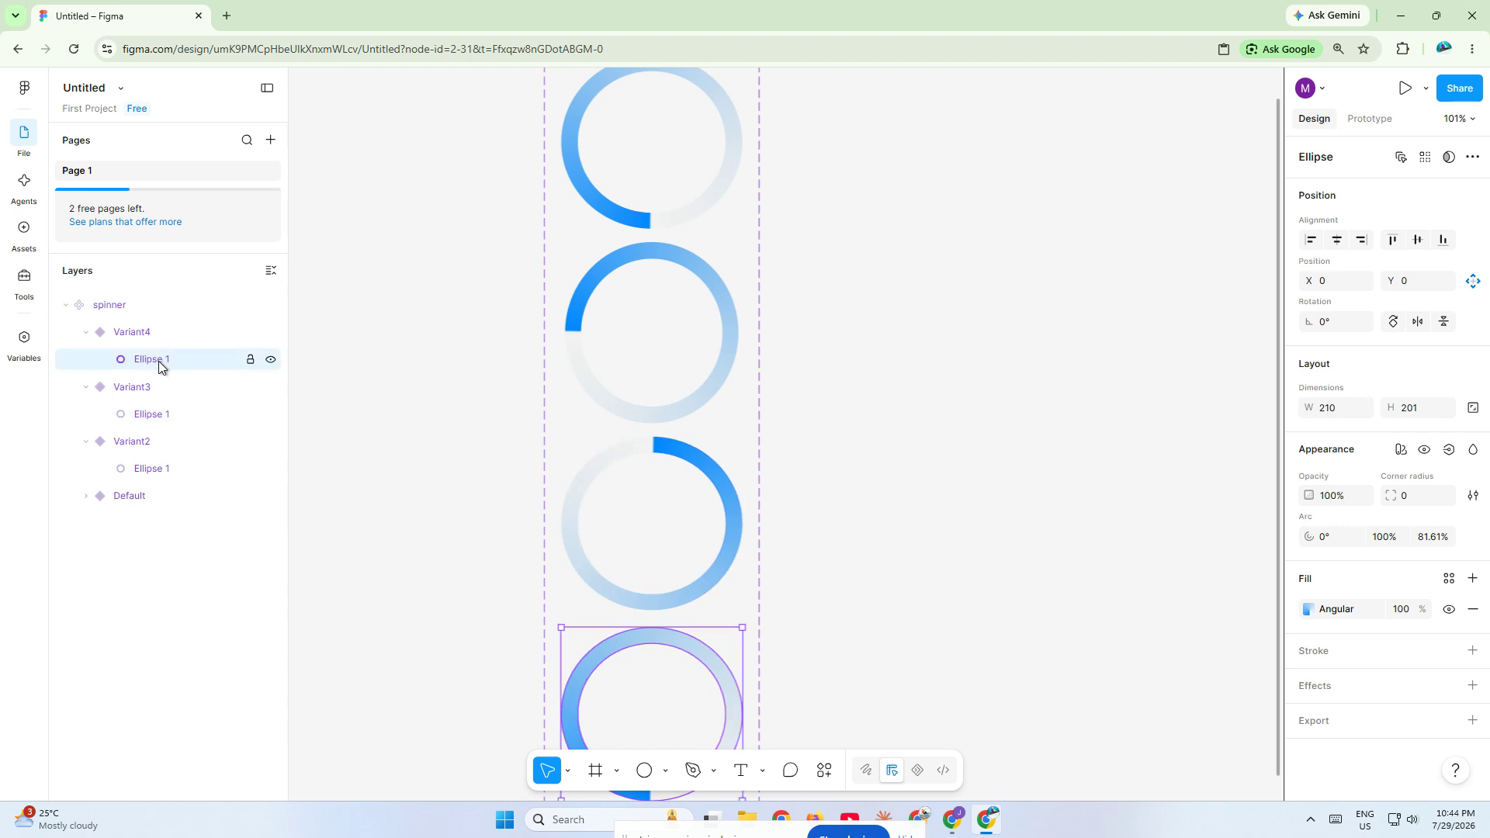
click(1332, 407)
click(1338, 320)
key(Return)
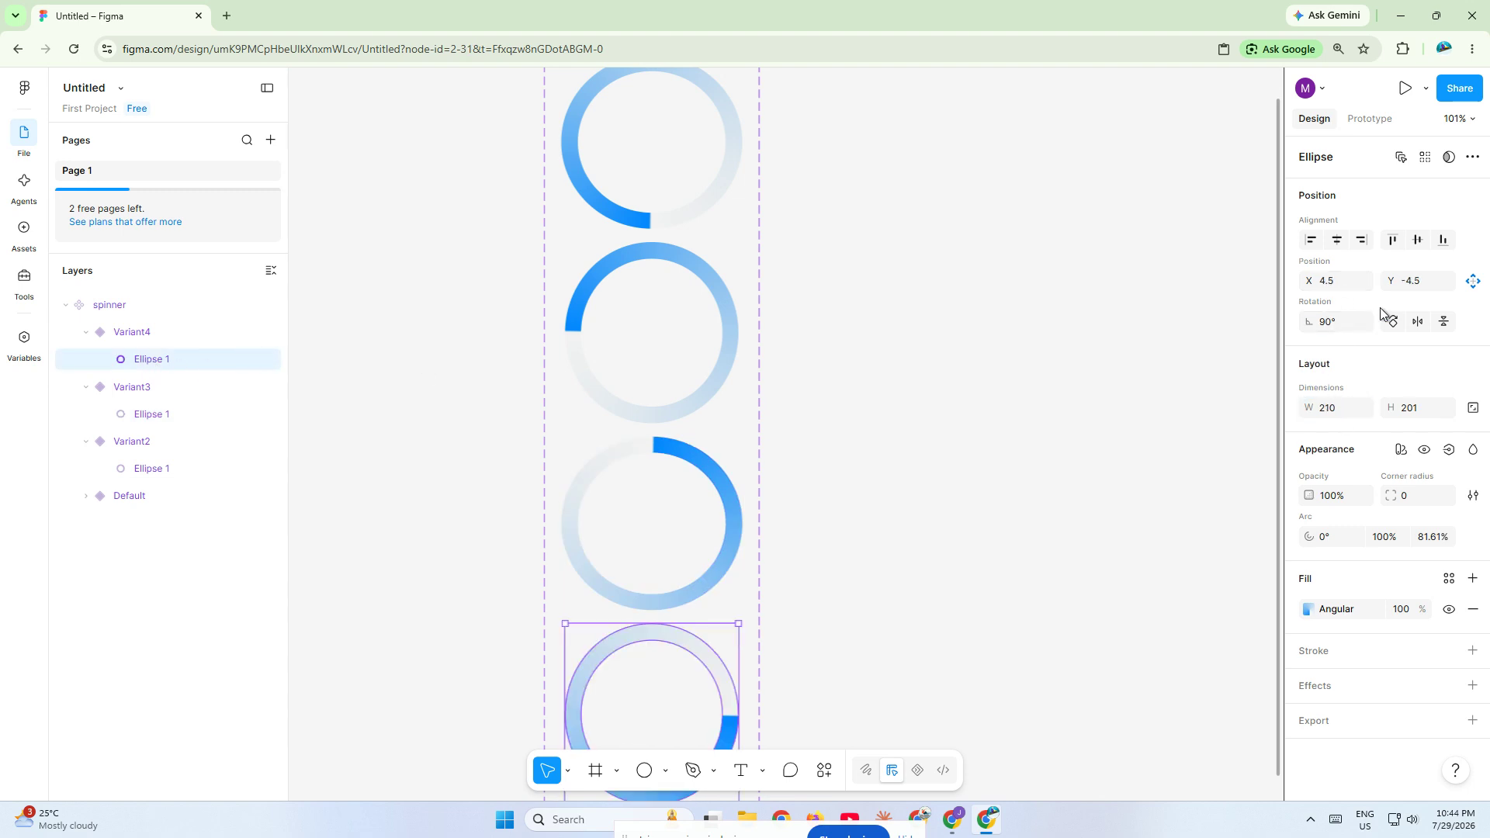
- Add a prototype interaction from the Default spinner variant to Variant2, triggered after a 1 ms delay
click(1369, 118)
scroll(860, 313, down, 5)
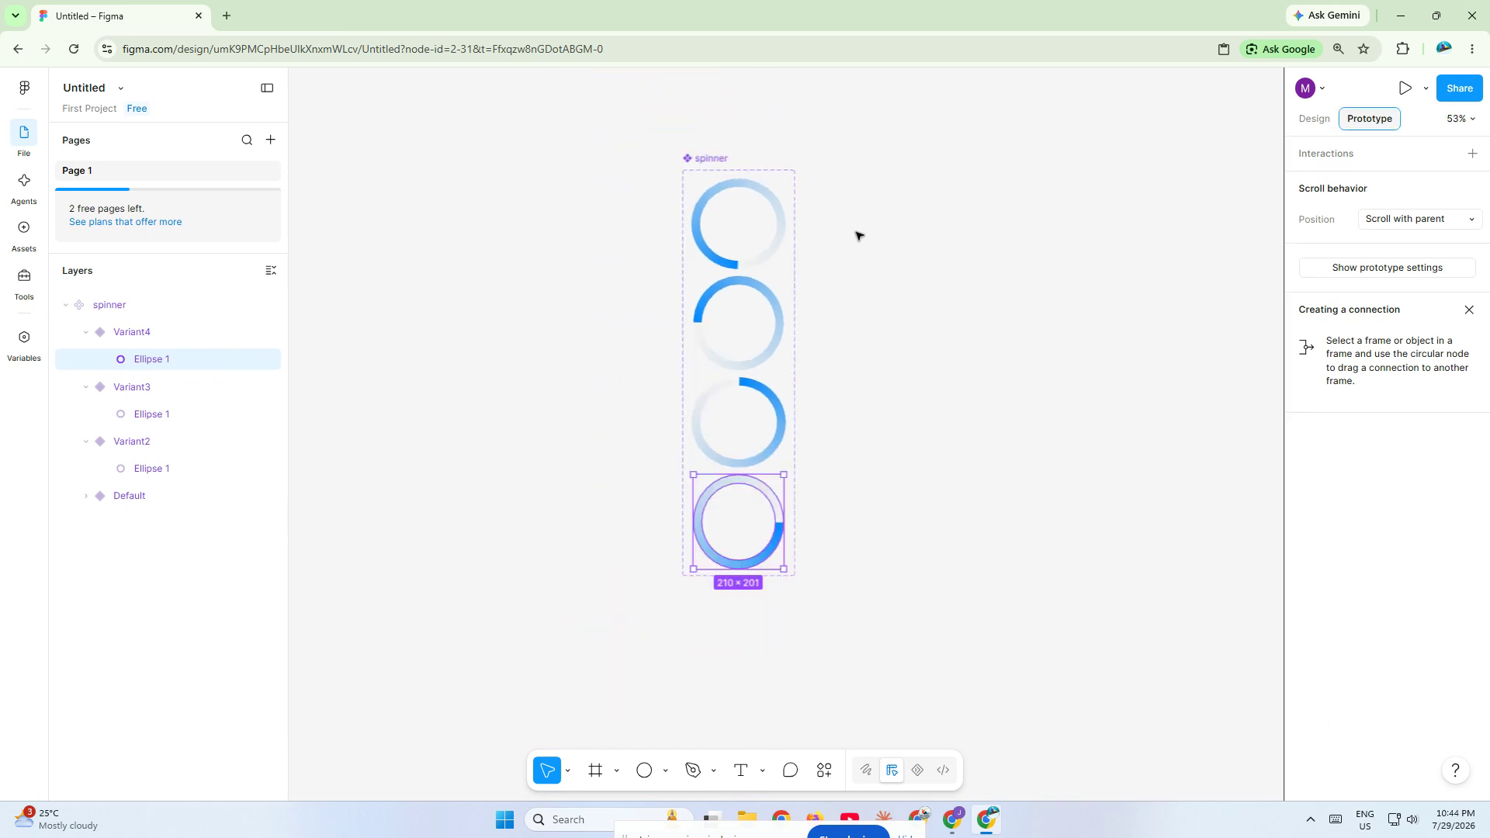
click(773, 222)
drag(786, 224, 779, 334)
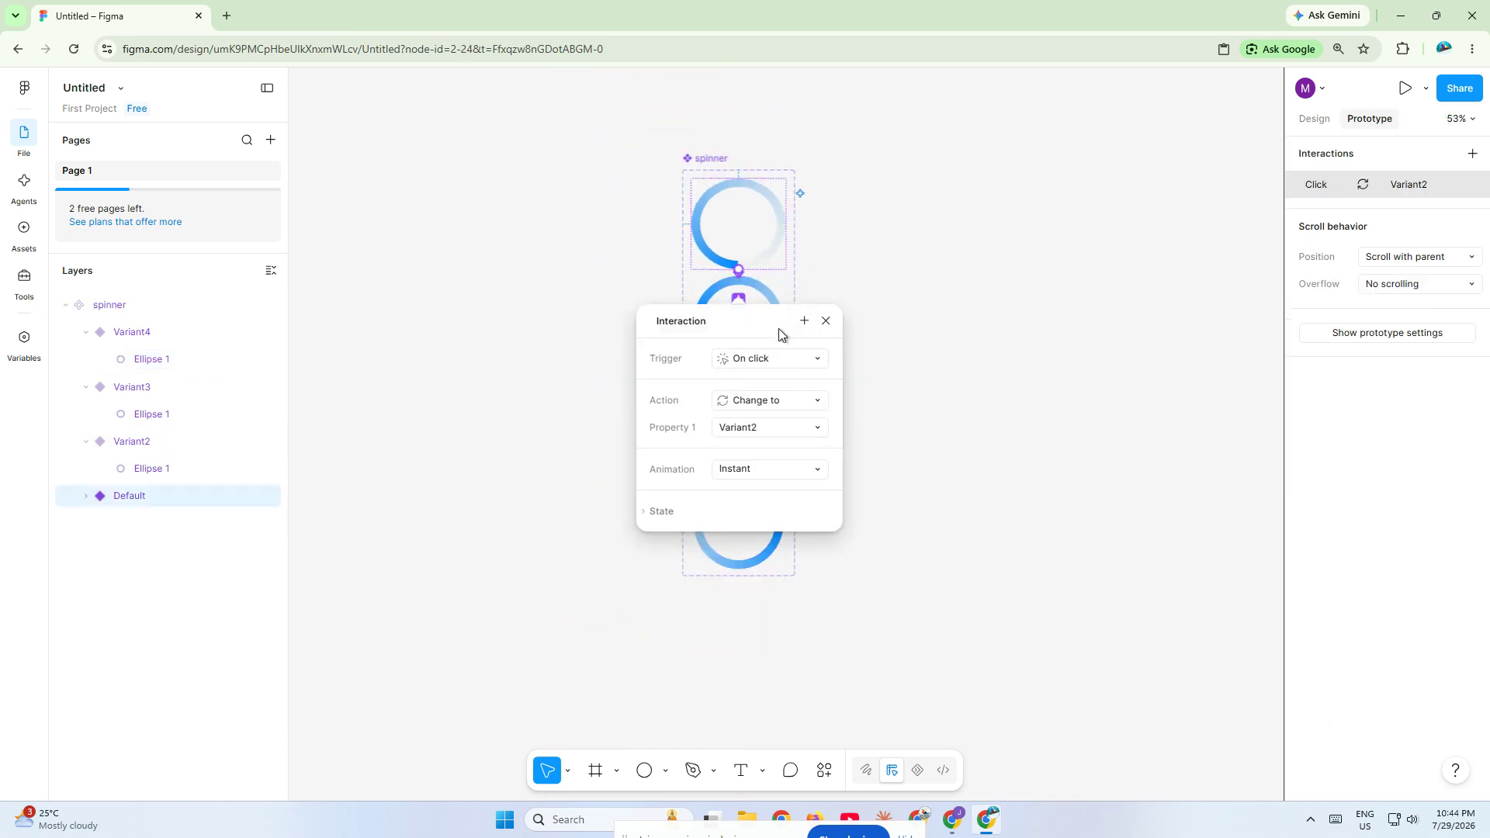
click(747, 359)
click(768, 568)
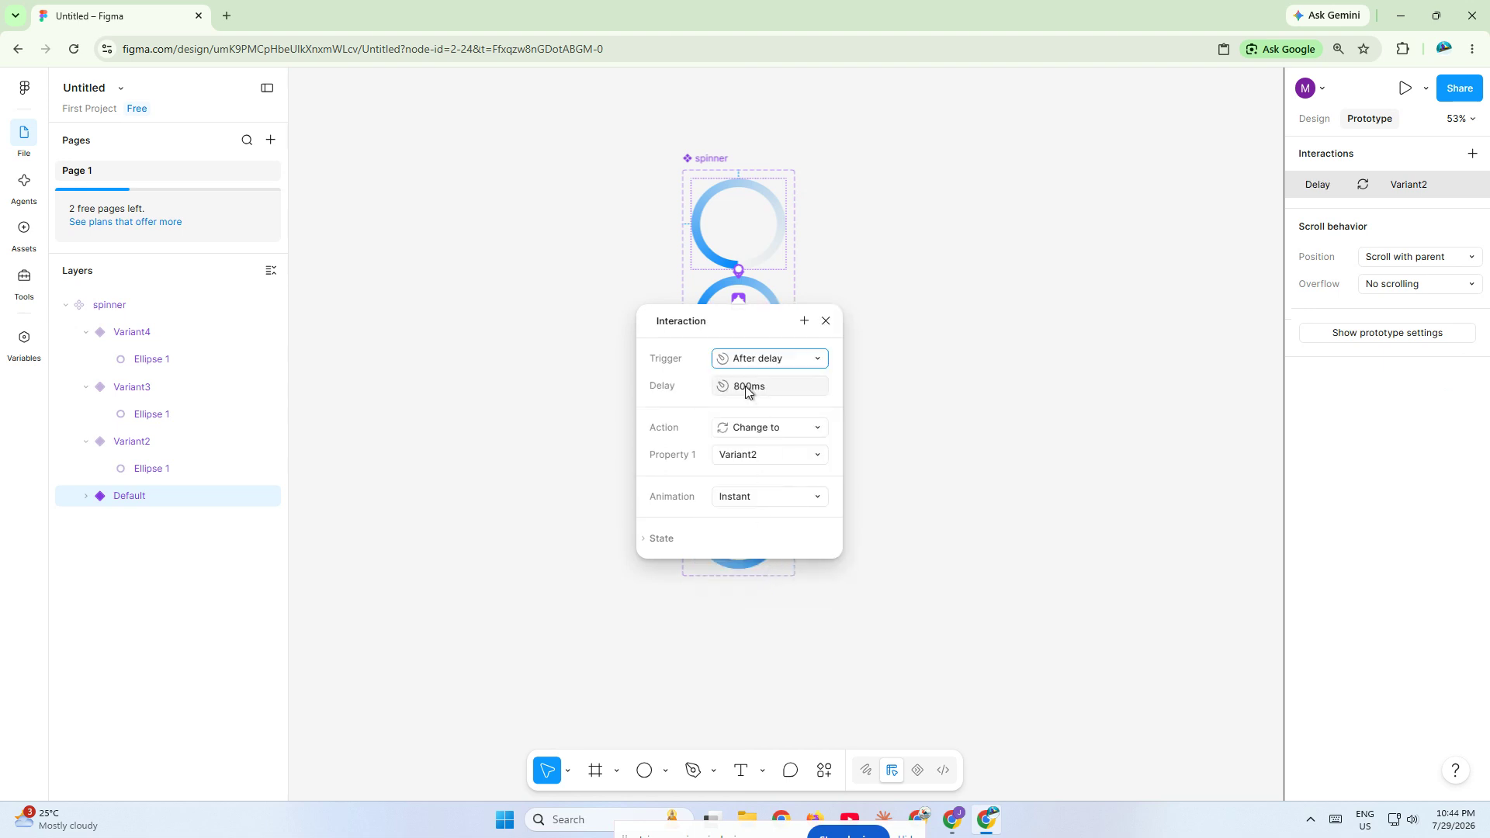
click(746, 391)
text(1)
- Set the Default-to-Variant2 interaction's animation to Smart animate with Linear easing and a 300 ms duration
click(757, 495)
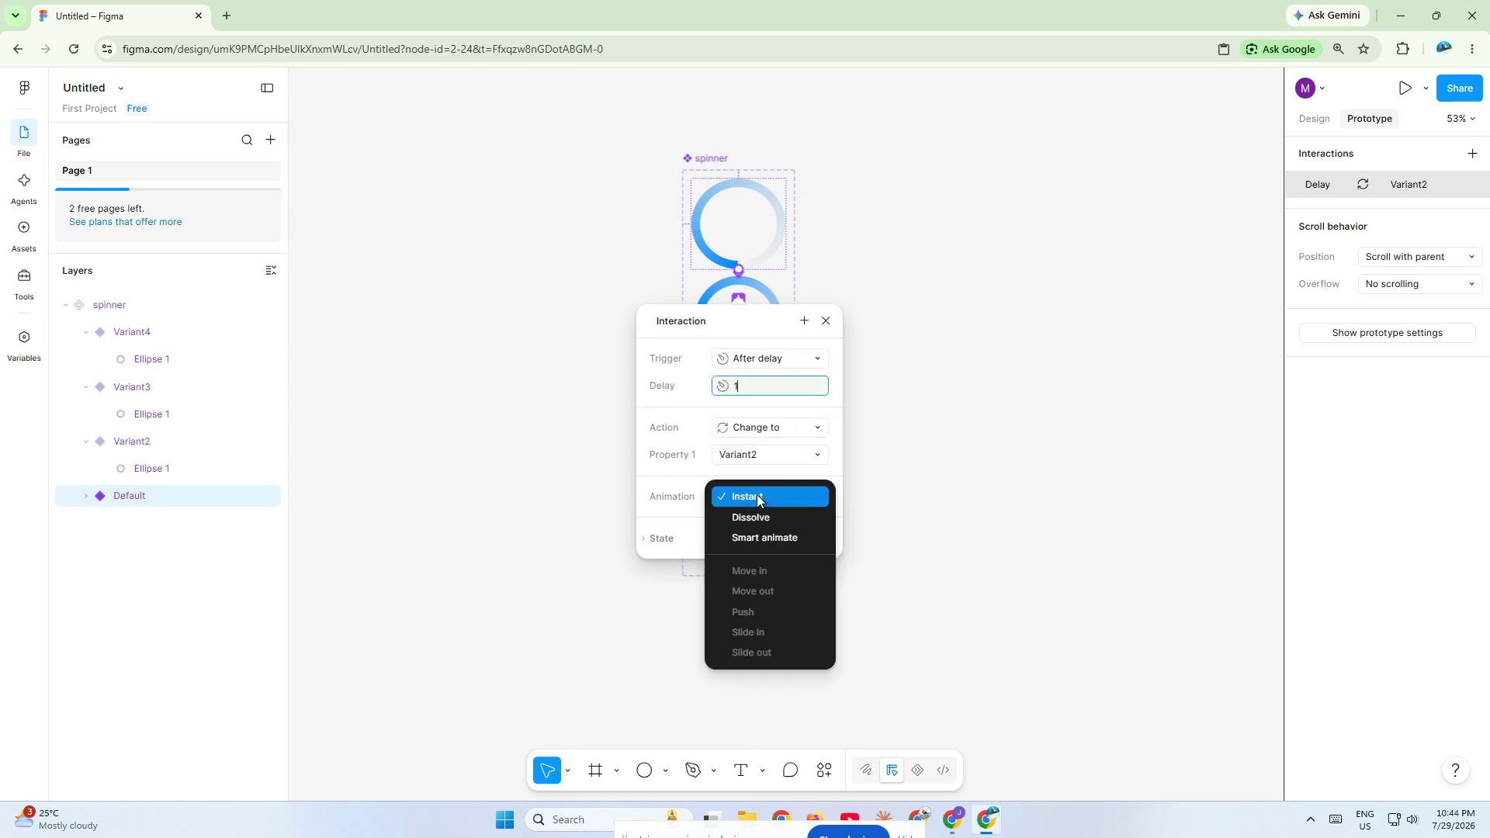
click(755, 545)
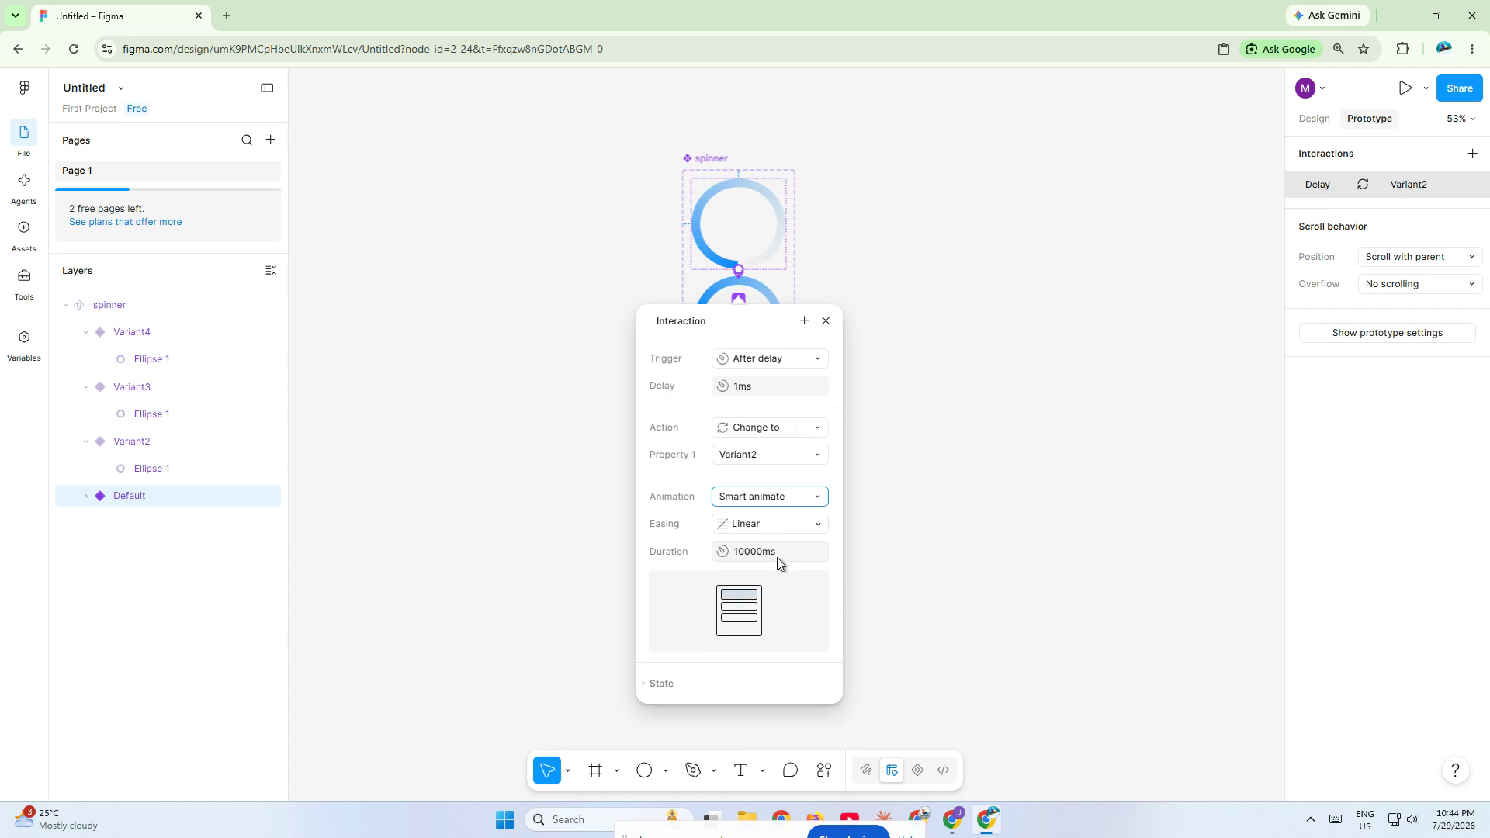
click(767, 526)
click(769, 557)
click(746, 558)
text(300)
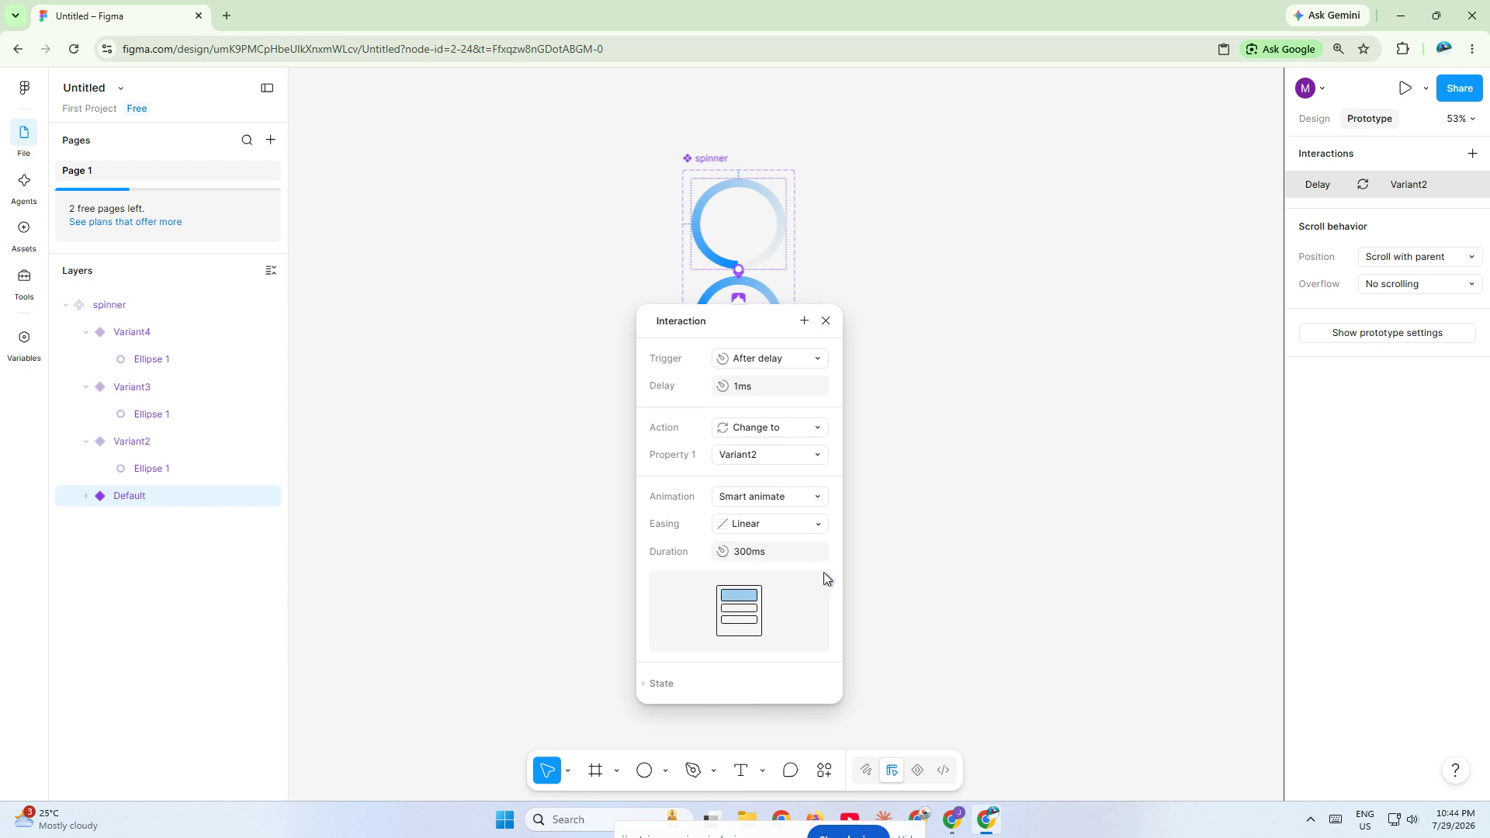
click(892, 482)
- Add a prototype interaction from Variant2 to Variant3, triggered after a 1 ms delay
click(788, 333)
drag(787, 328, 773, 427)
click(766, 457)
click(790, 669)
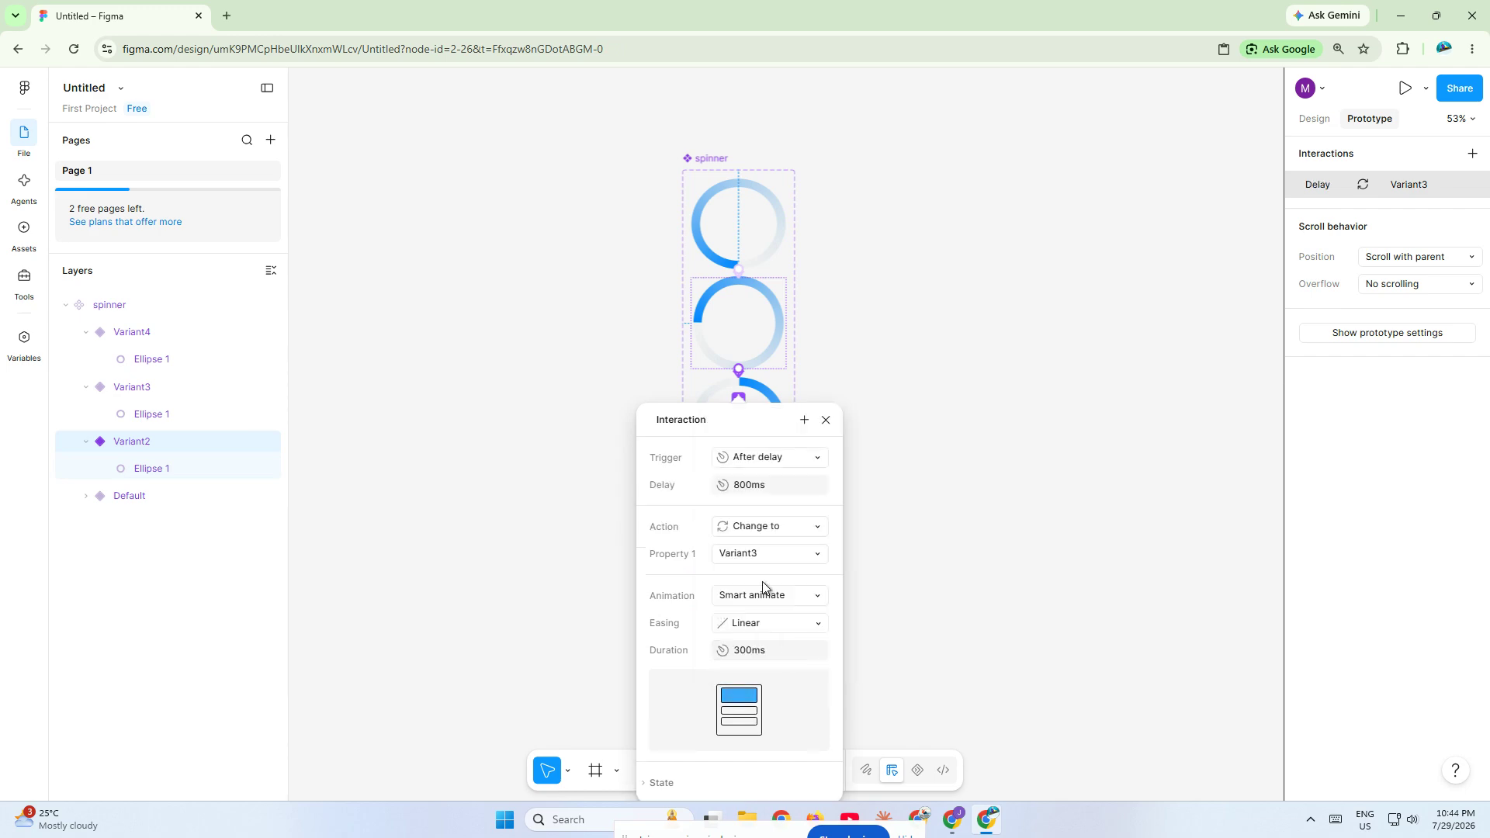
click(759, 485)
text(1)
click(836, 514)
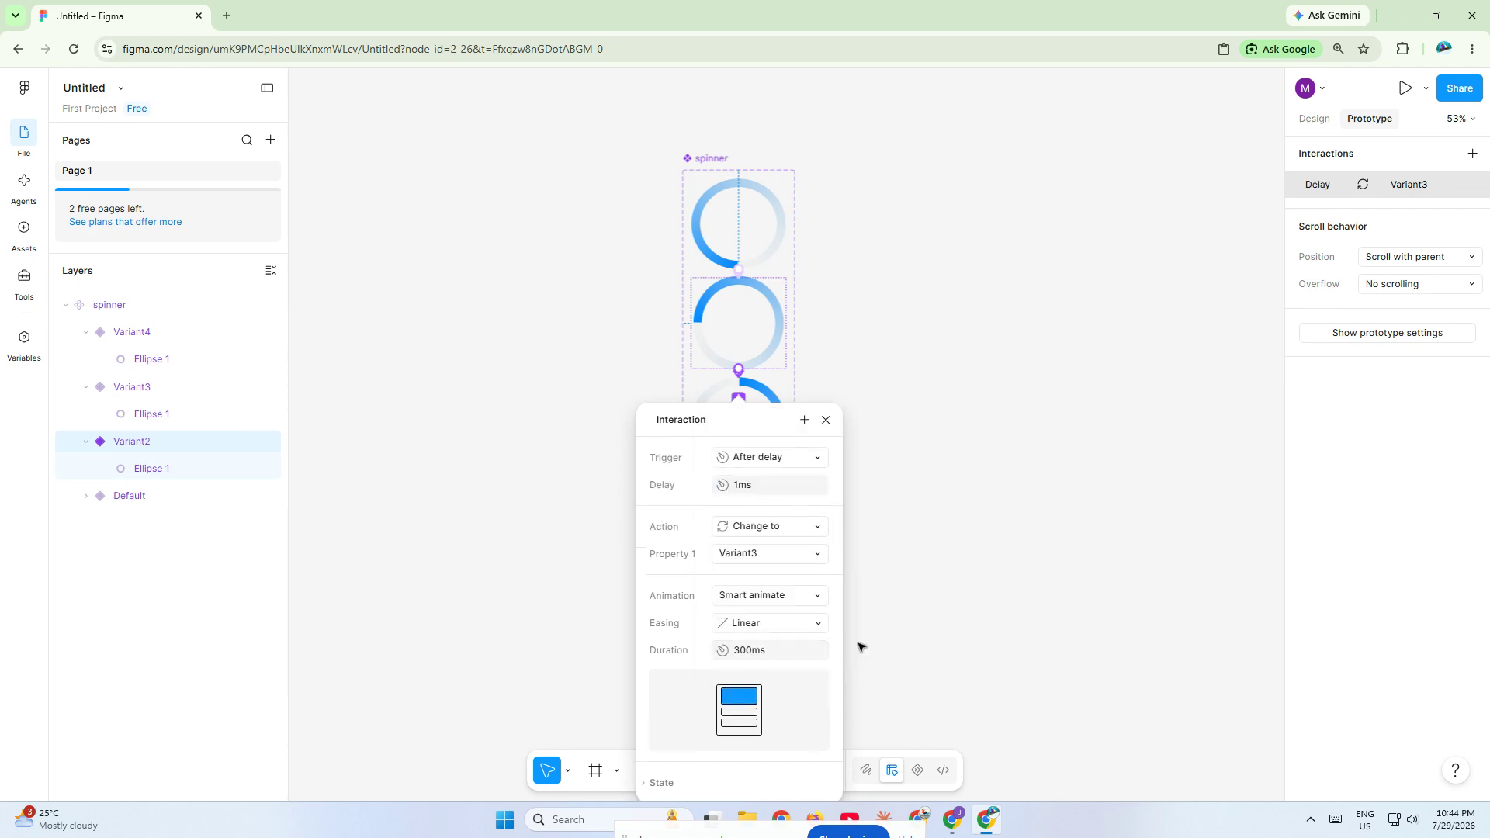
click(934, 566)
- Add a prototype interaction from Variant3 to Variant4, triggered after a 1 ms delay
click(785, 428)
drag(786, 423, 783, 530)
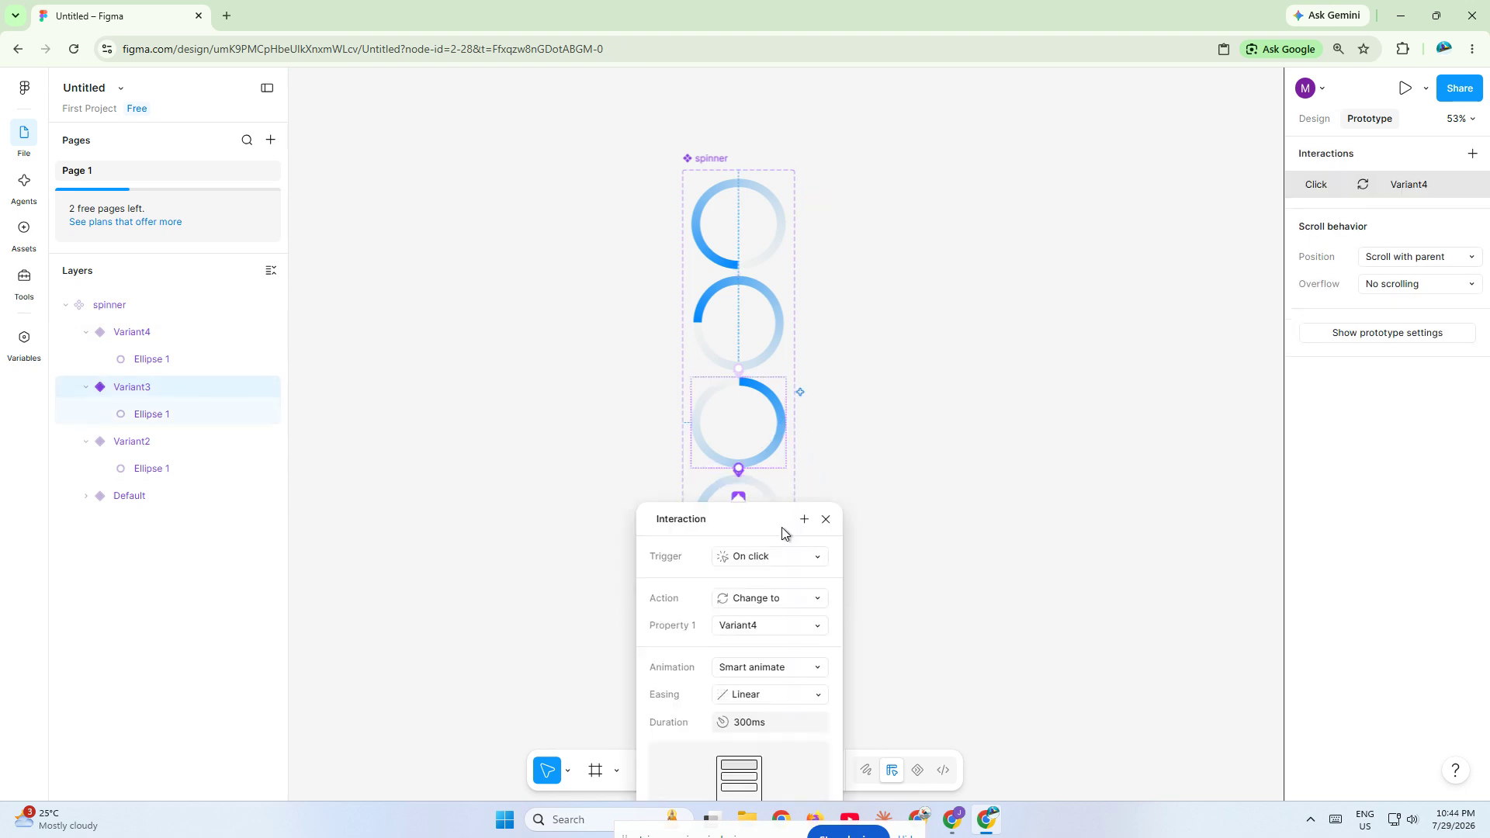
click(766, 561)
click(778, 765)
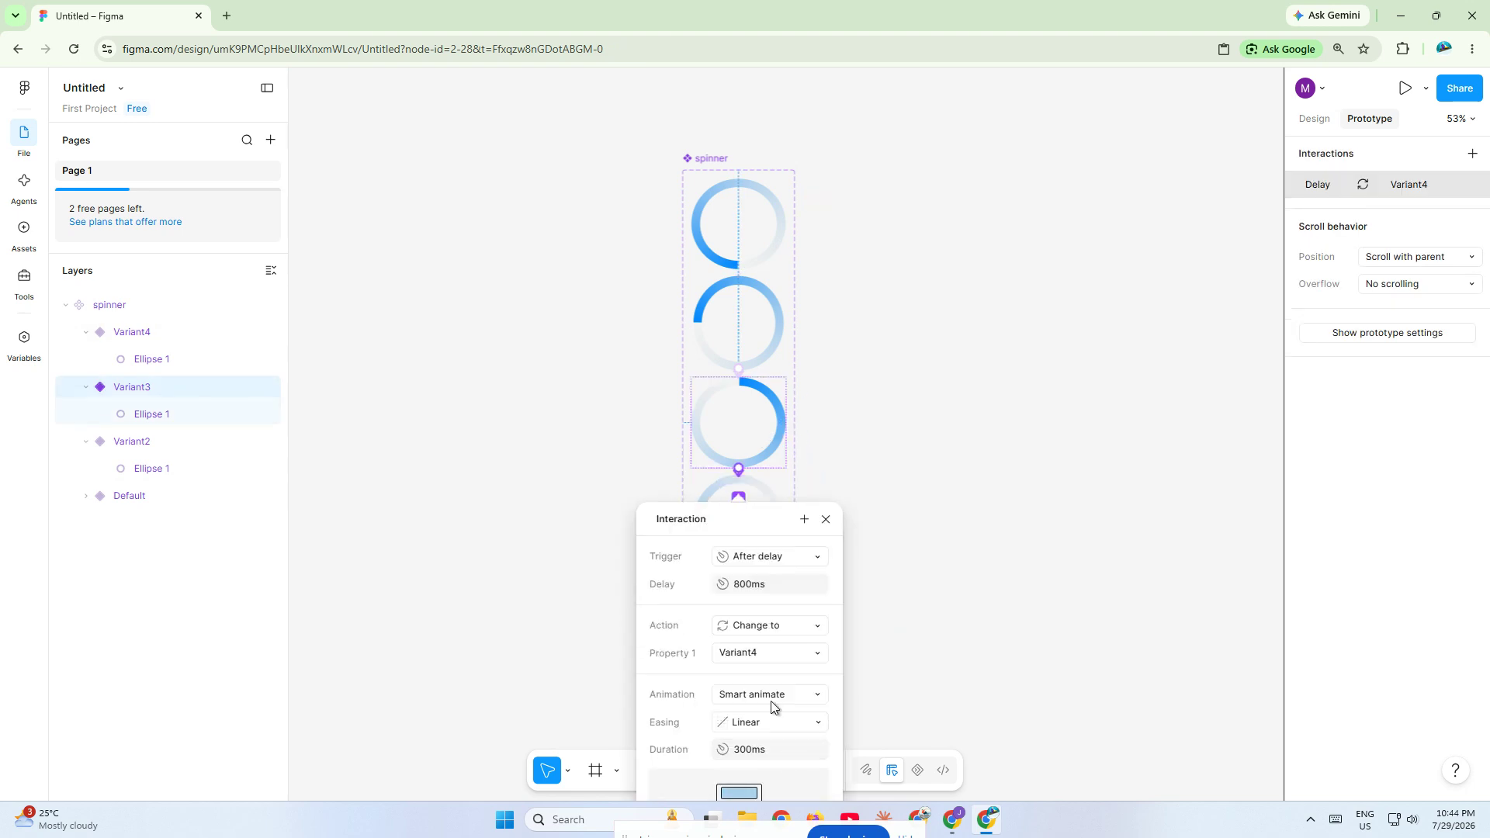
click(790, 588)
text(1)
click(941, 572)
- Close the animation loop with an interaction from Variant4 back to Default, triggered after a 1 ms delay
click(773, 544)
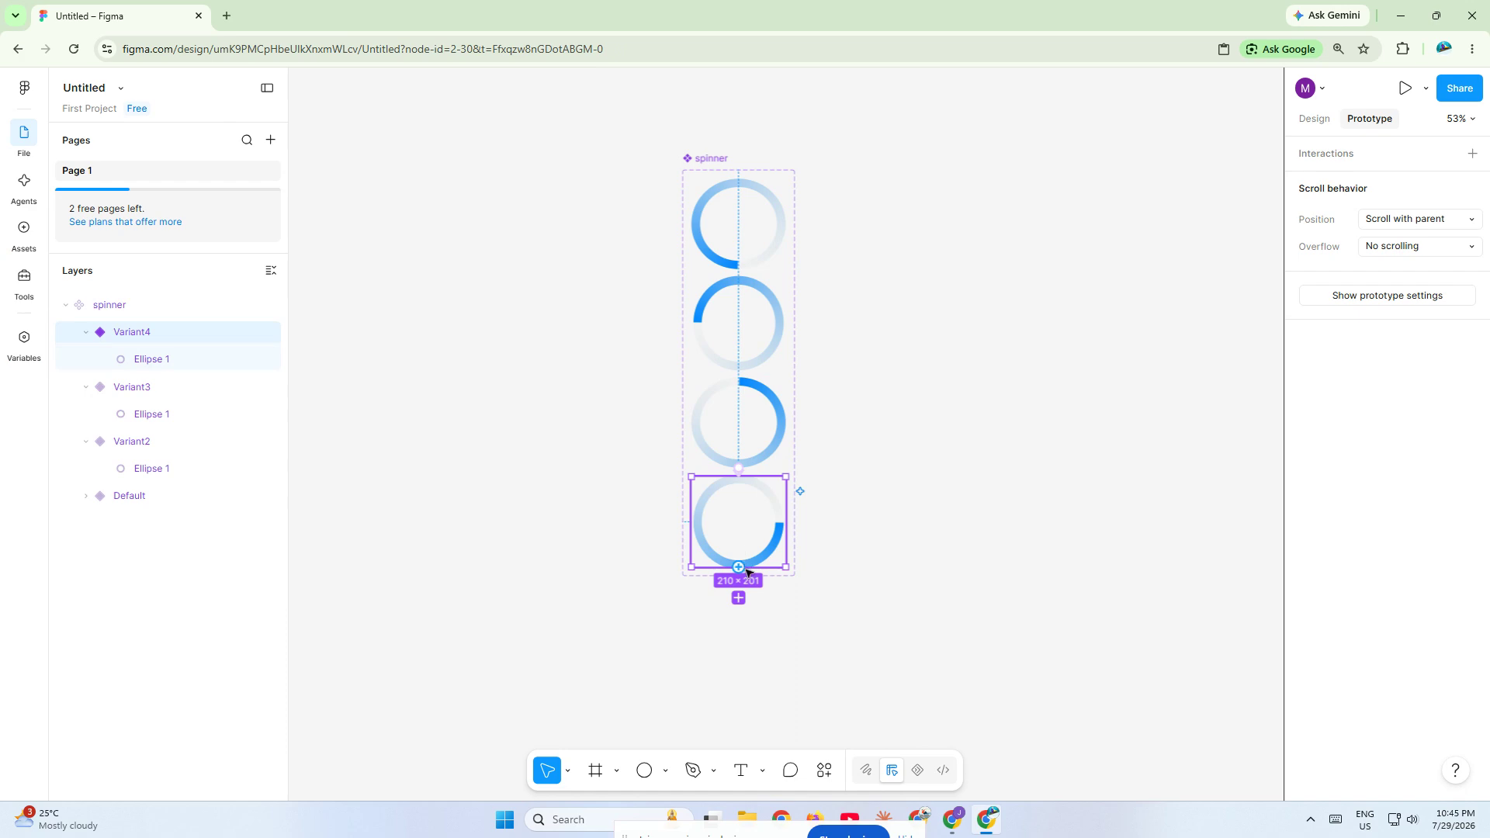
drag(786, 522, 761, 218)
click(756, 351)
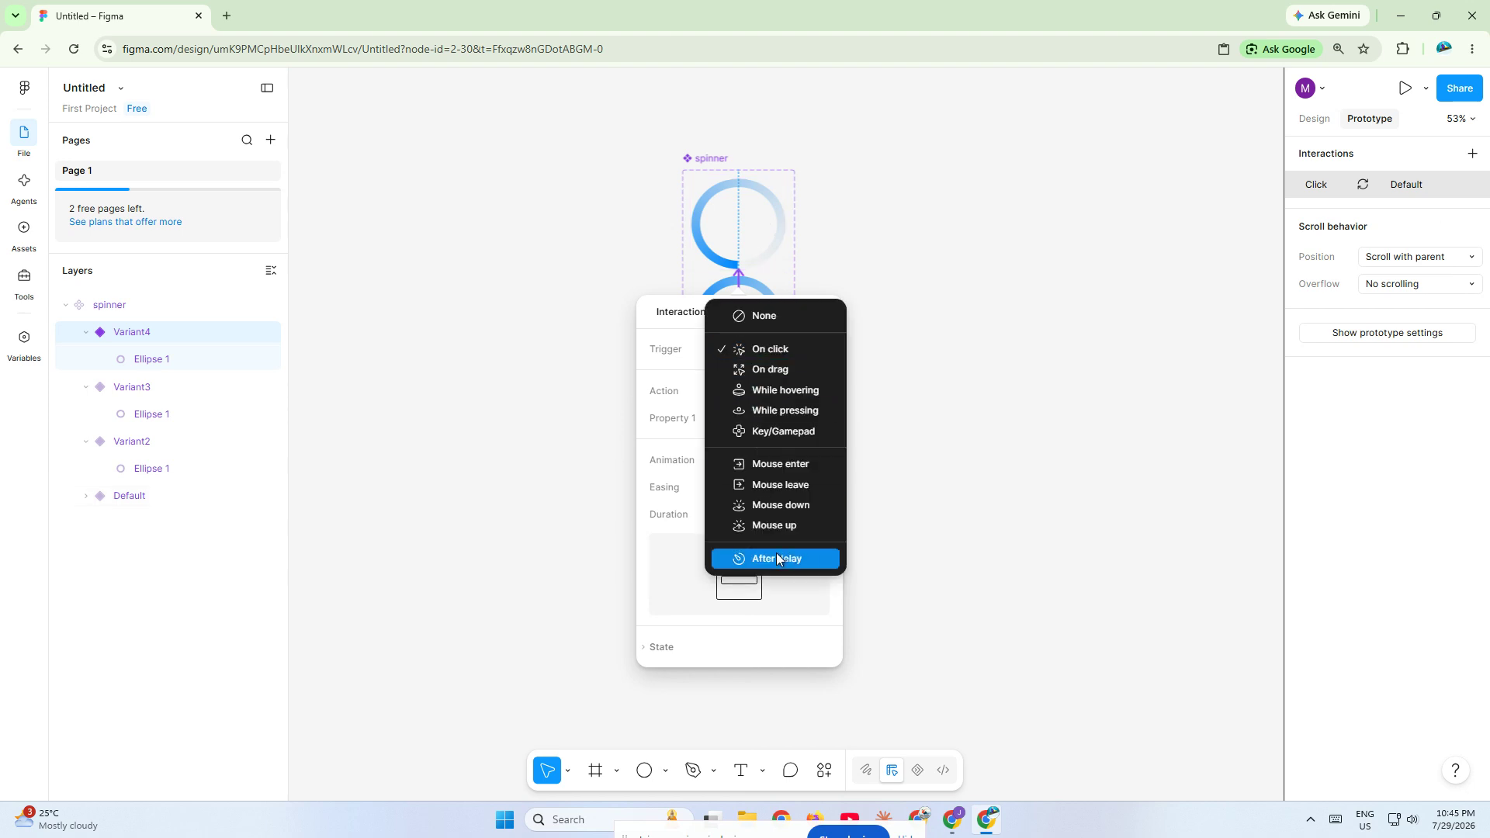
click(776, 551)
click(751, 377)
text(1)
key(Return)
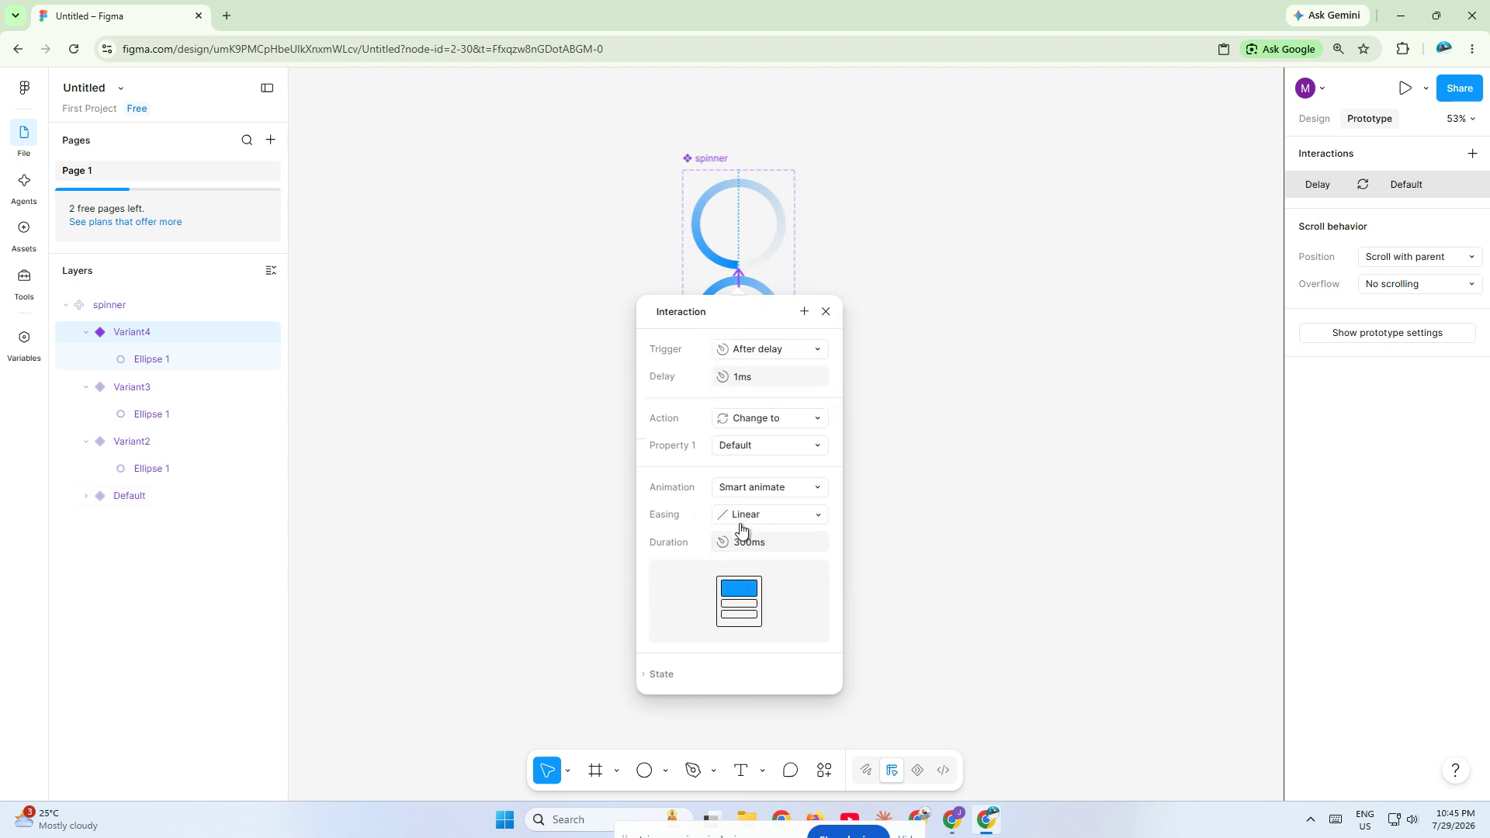
click(1028, 354)
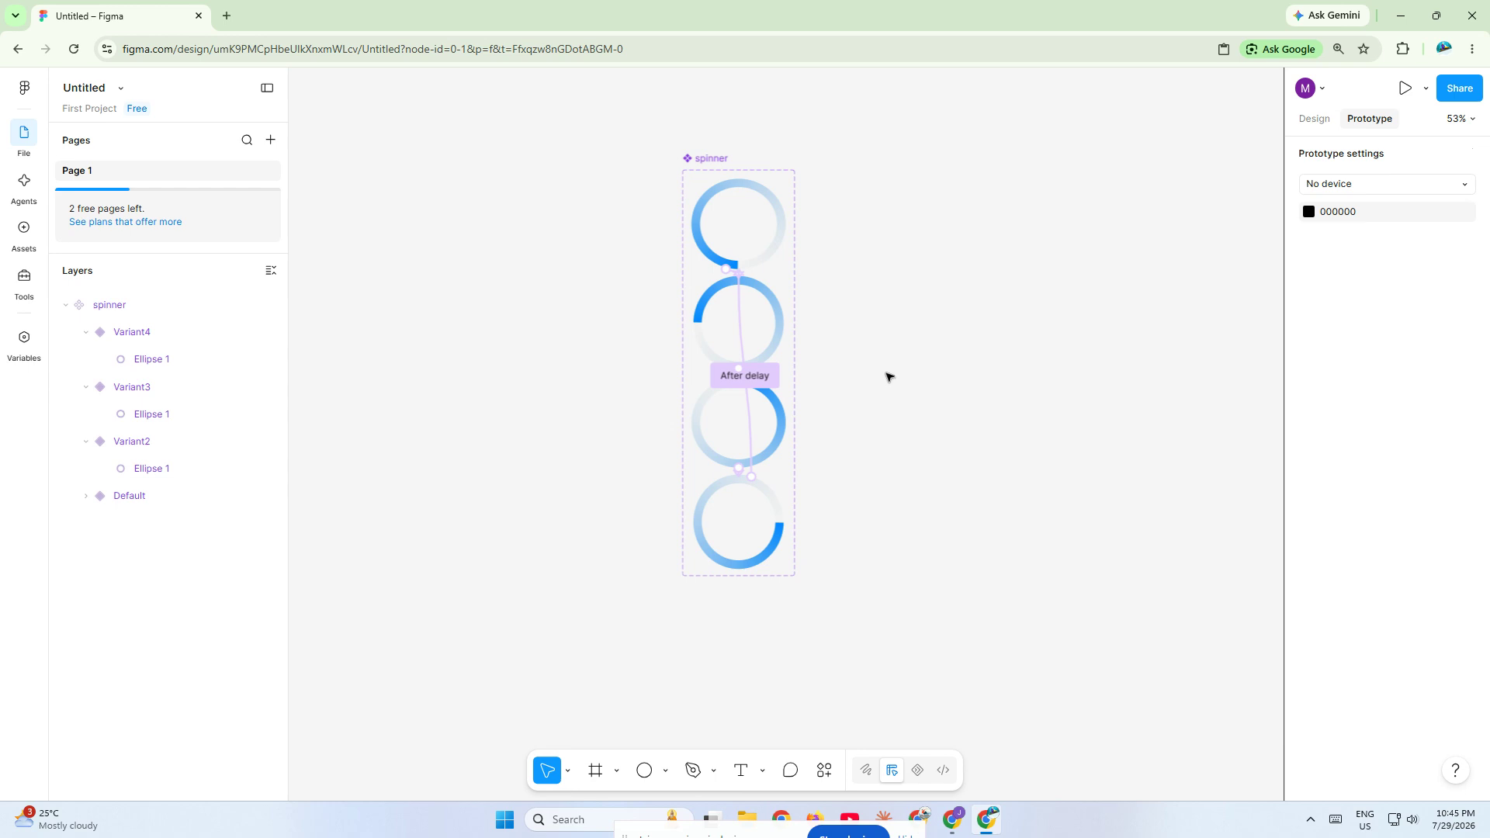
- Draw a new frame of about 528 × 394 on the empty canvas beside the spinner component set
scroll(898, 367, up, 2)
scroll(900, 368, down, 1)
scroll(900, 368, down, 2)
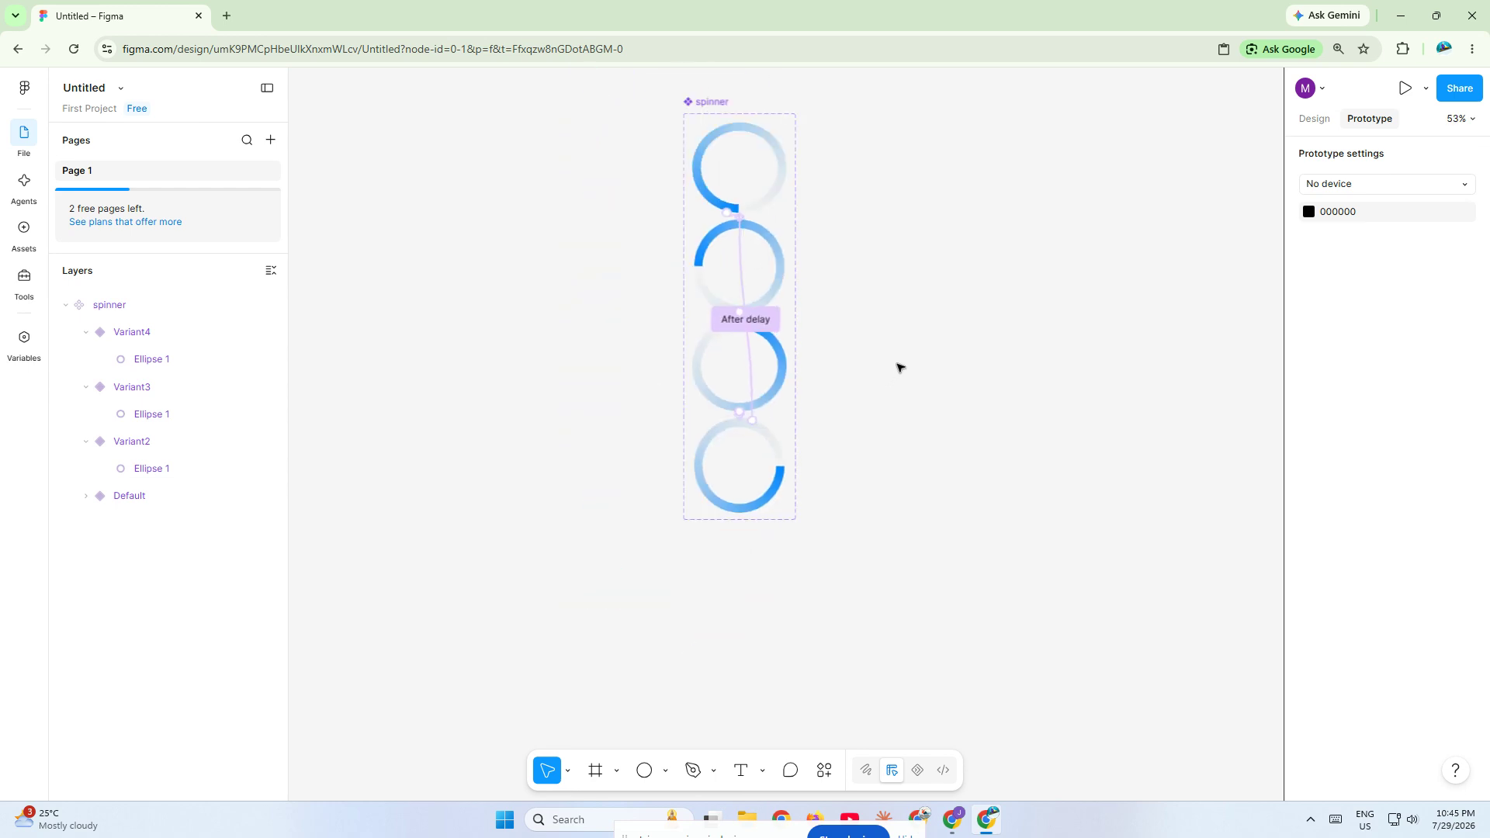
scroll(900, 368, up, 1)
key(f)
drag(931, 236, 1226, 456)
- Place an instance of the spinner component near the centre of the new frame and present the frame as a prototype
click(23, 230)
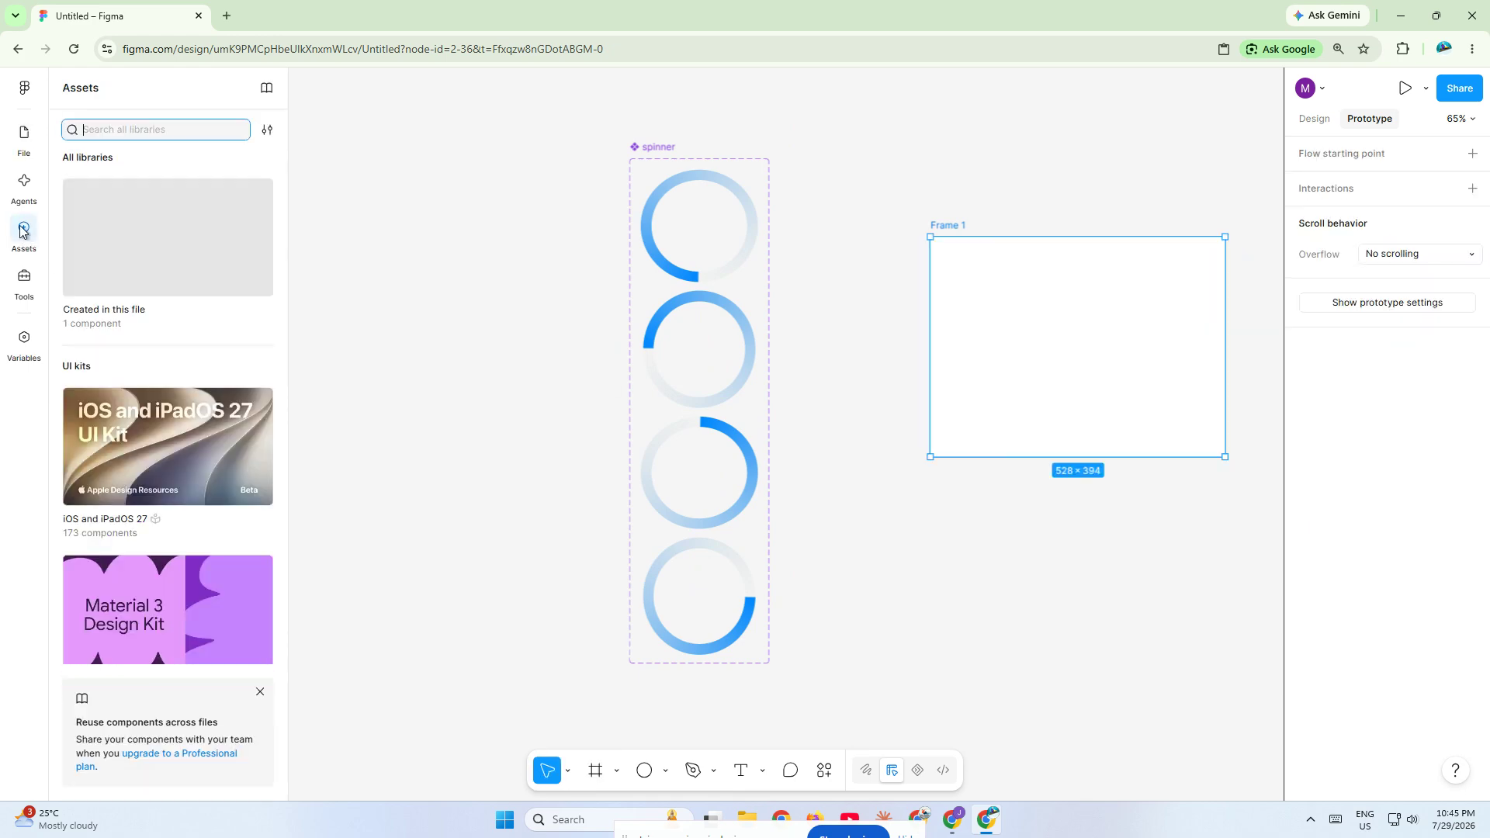
click(85, 249)
drag(119, 249, 1064, 360)
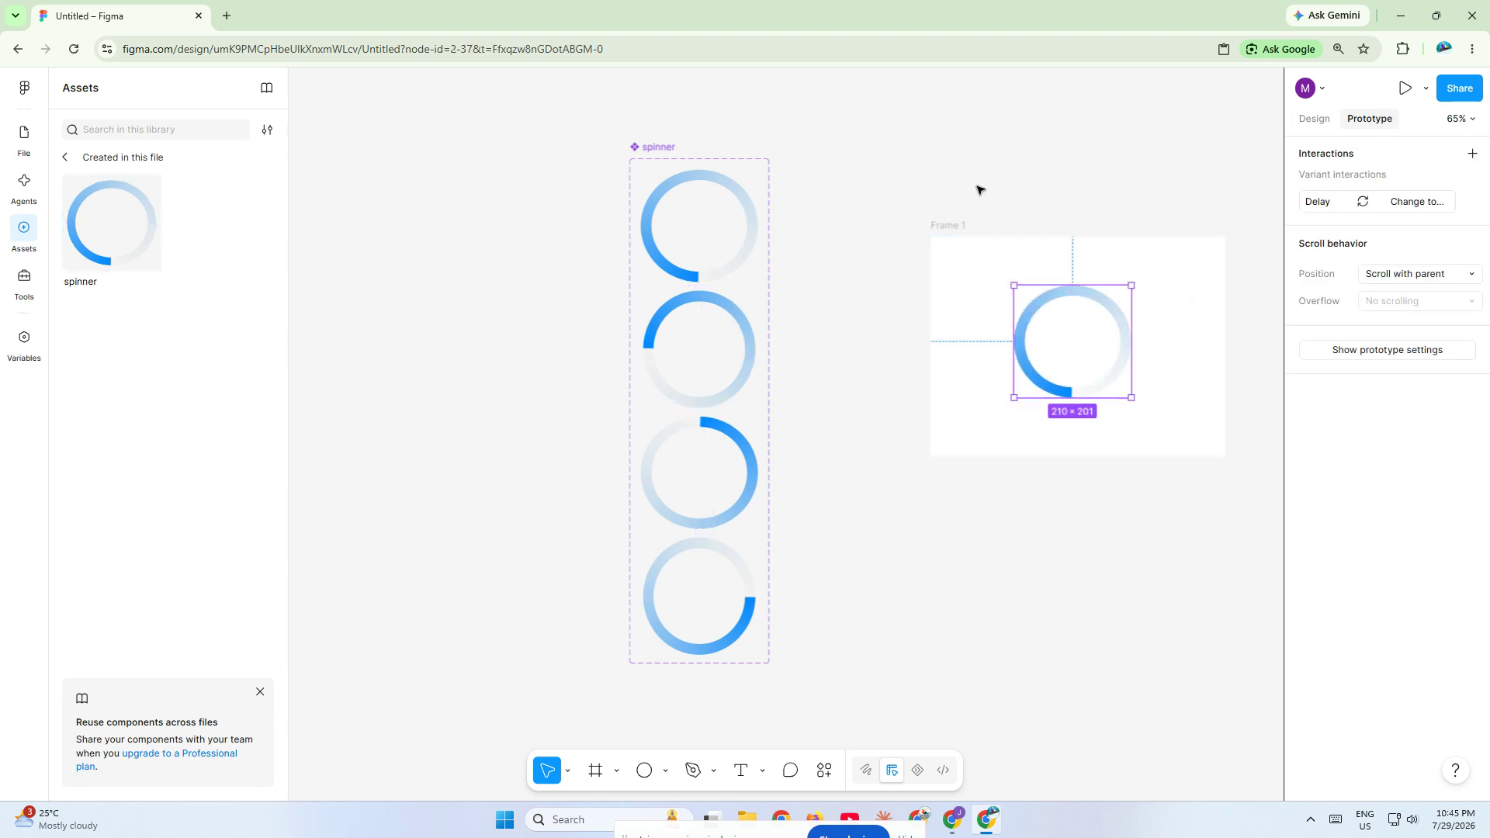
click(953, 225)
click(1404, 88)
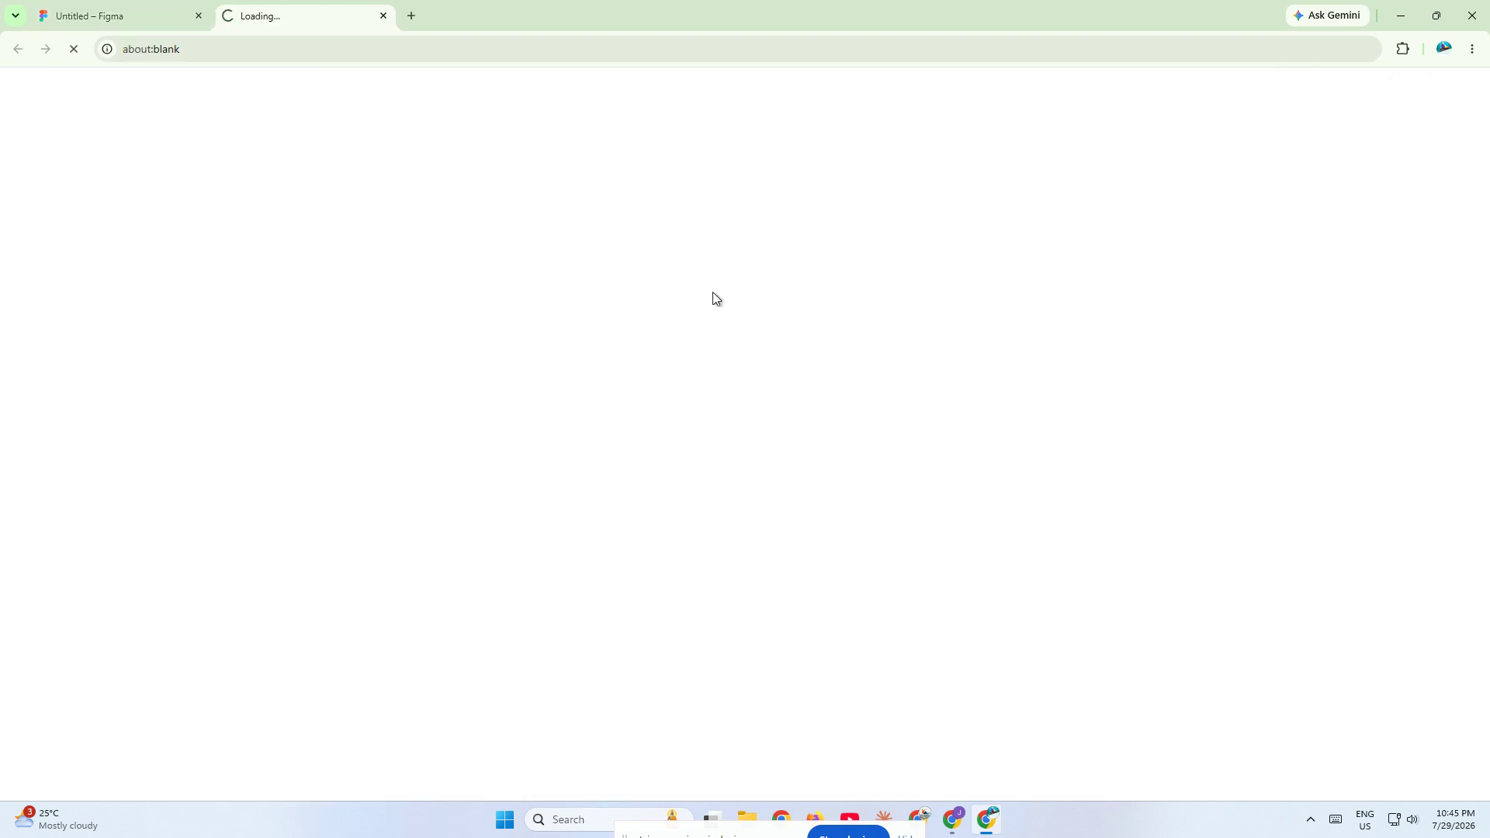